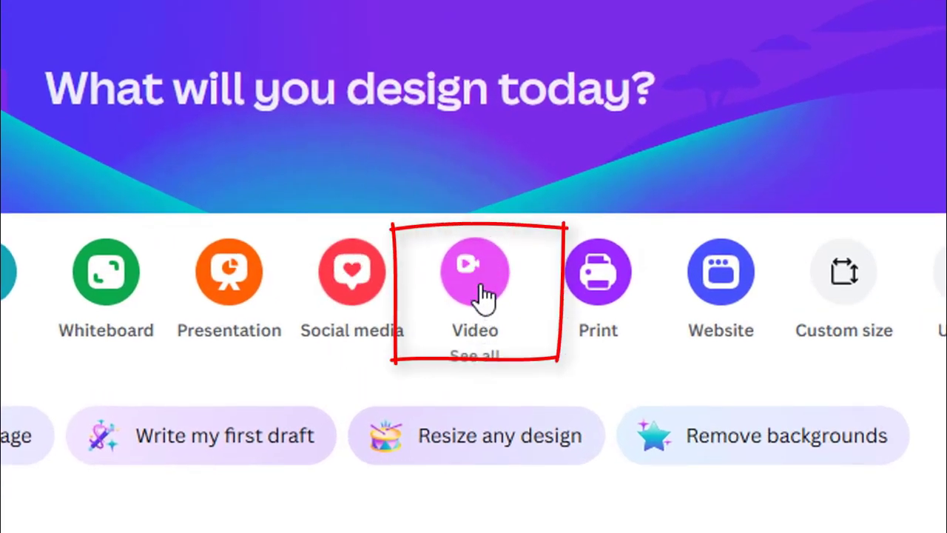
- Start a blank Video (1080p) design from Create a design
{"action": "left_click", "coordinate": [482, 295]}
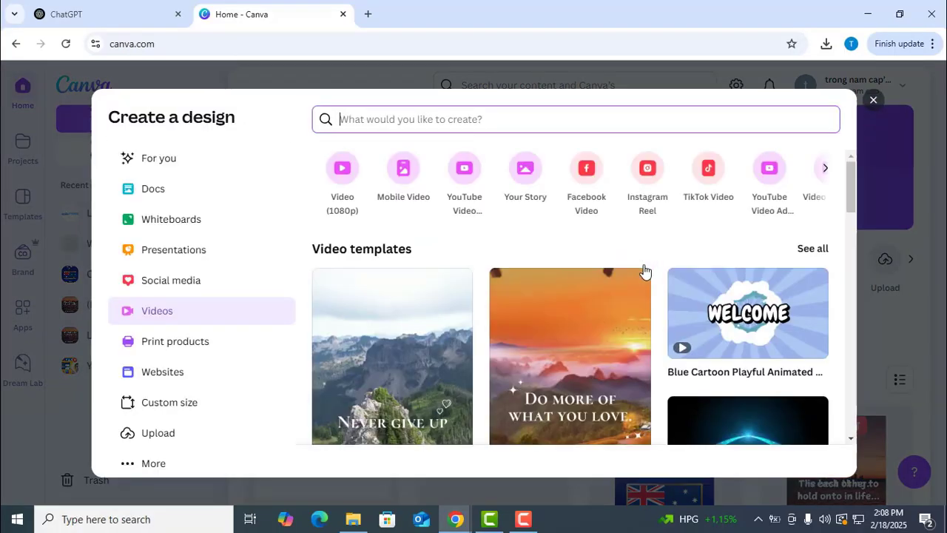
{"action": "left_click", "coordinate": [345, 180]}
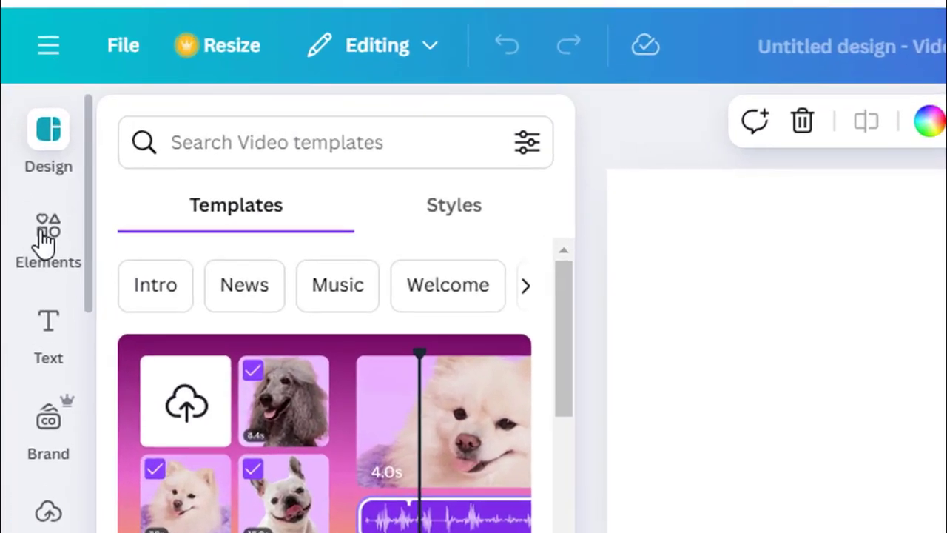
- Search Elements for 'rectangle' and add the plain square shape to the page
{"action": "left_click", "coordinate": [25, 179]}
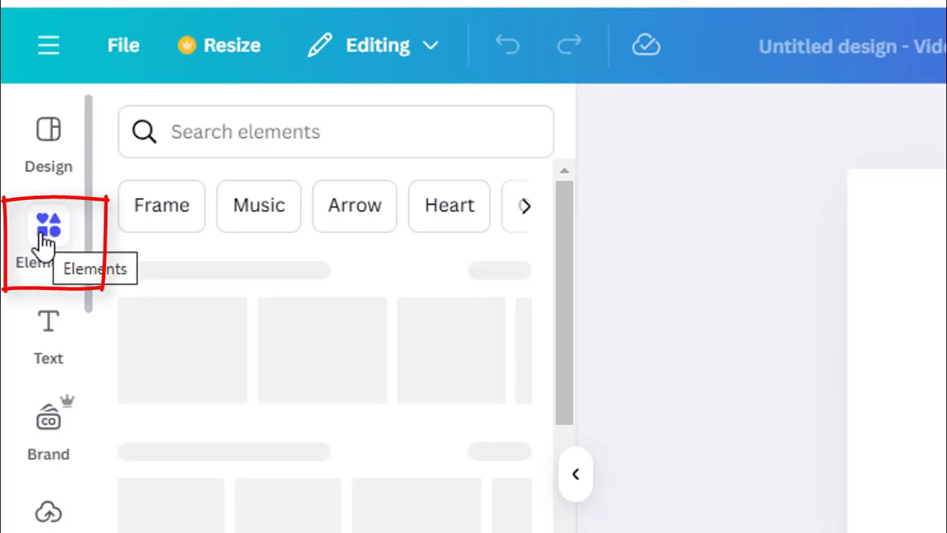
{"action": "left_click", "coordinate": [228, 122]}
{"action": "type", "text": "rectangle"}
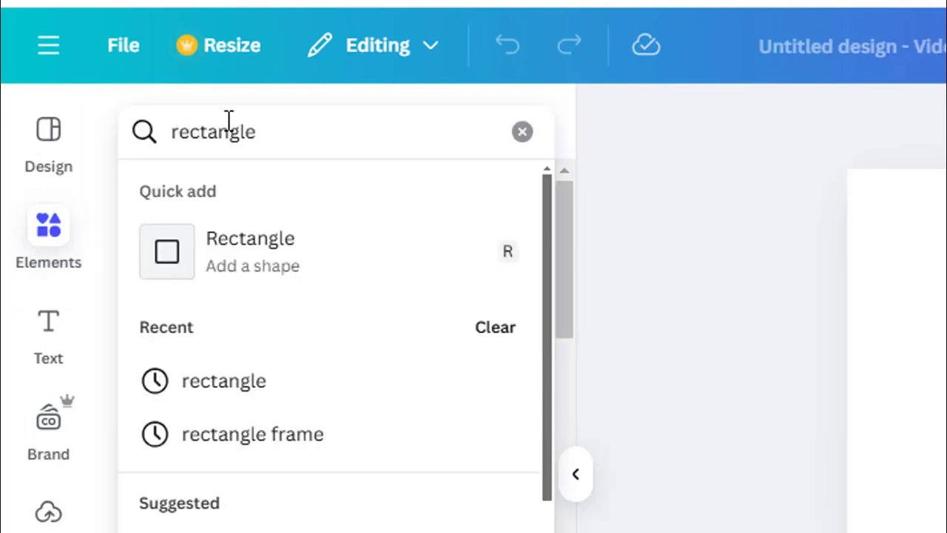
{"action": "key", "text": "Return"}
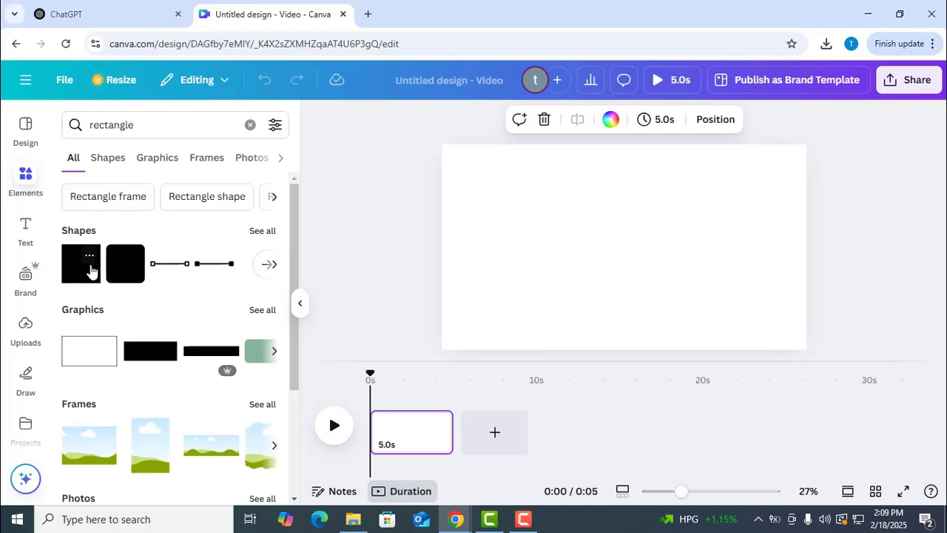
{"action": "left_click", "coordinate": [91, 271]}
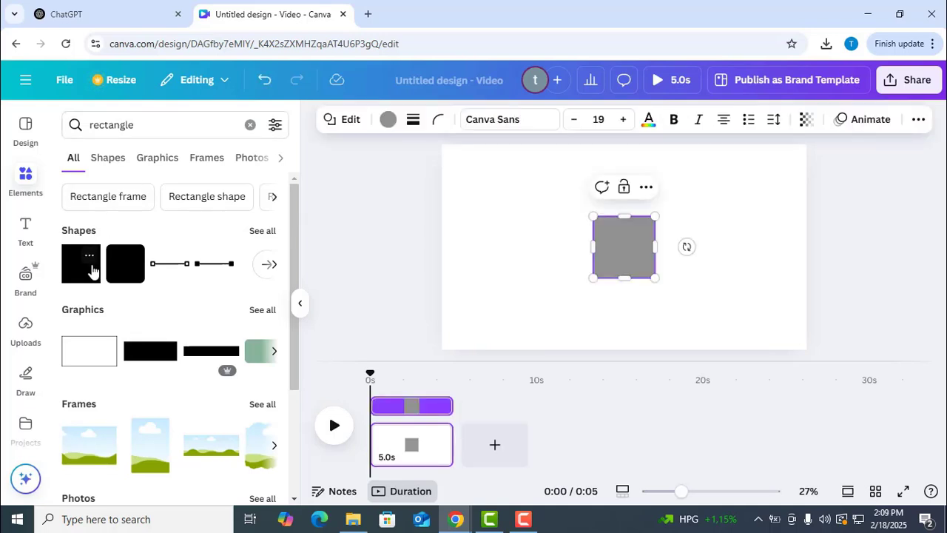
- Stretch the square into a wide bar with corner rounding 100 and a solid weight-2 border
{"action": "left_click_drag", "start_coordinate": [594, 246], "coordinate": [473, 246]}
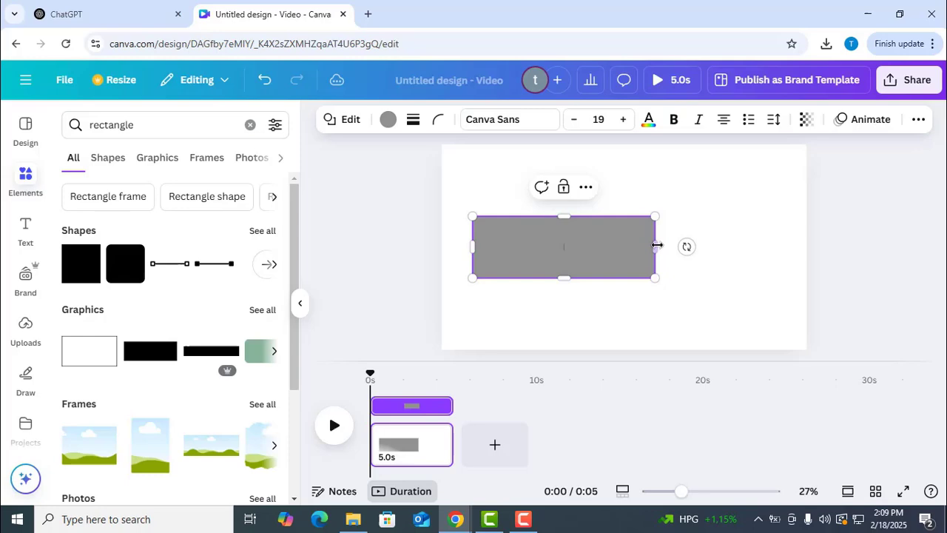
{"action": "left_click_drag", "start_coordinate": [658, 246], "coordinate": [784, 246]}
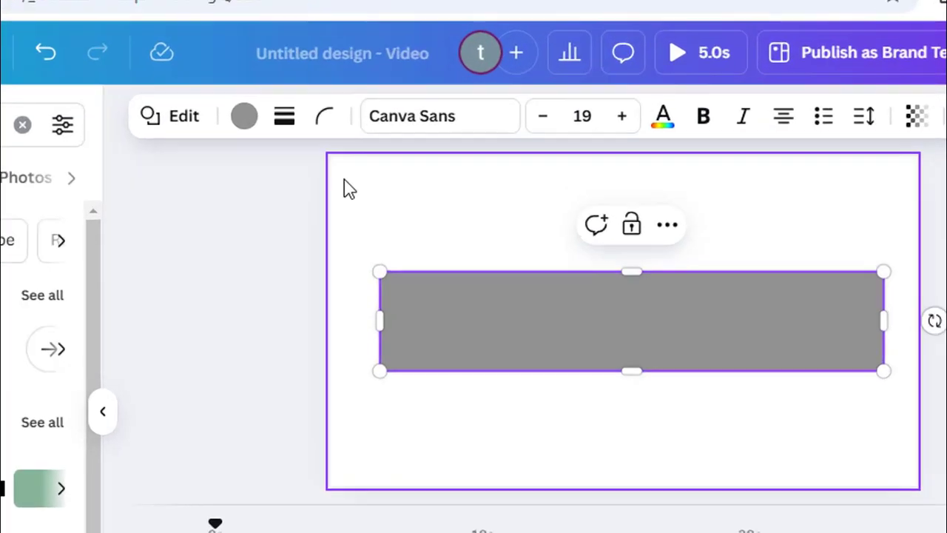
{"action": "left_click", "coordinate": [325, 117]}
{"action": "left_click_drag", "start_coordinate": [189, 218], "coordinate": [423, 224]}
{"action": "left_click", "coordinate": [261, 120]}
{"action": "type", "text": "12"}
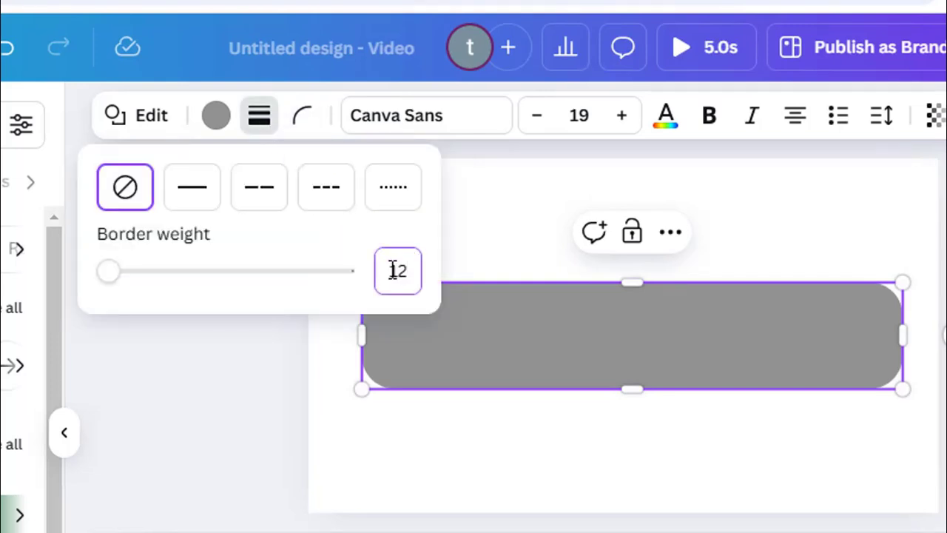
{"action": "key", "text": "Return"}
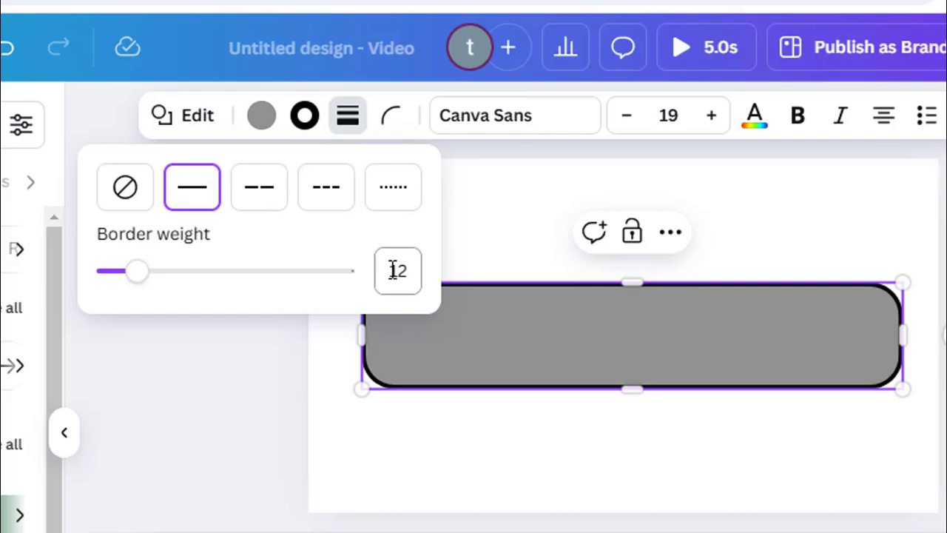
- Keep the bar's fill grey, then make the bar slimmer and move it up
{"action": "left_click", "coordinate": [259, 118]}
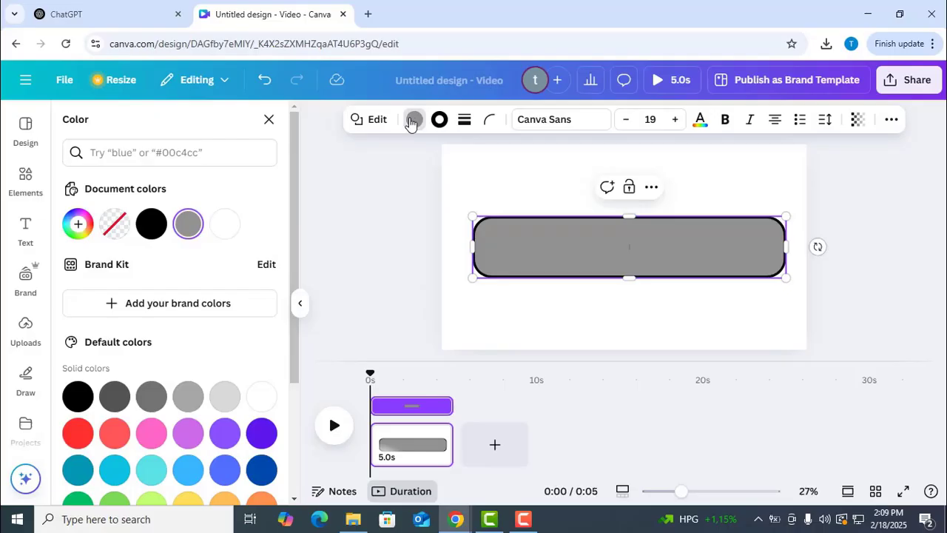
{"action": "left_click", "coordinate": [230, 232]}
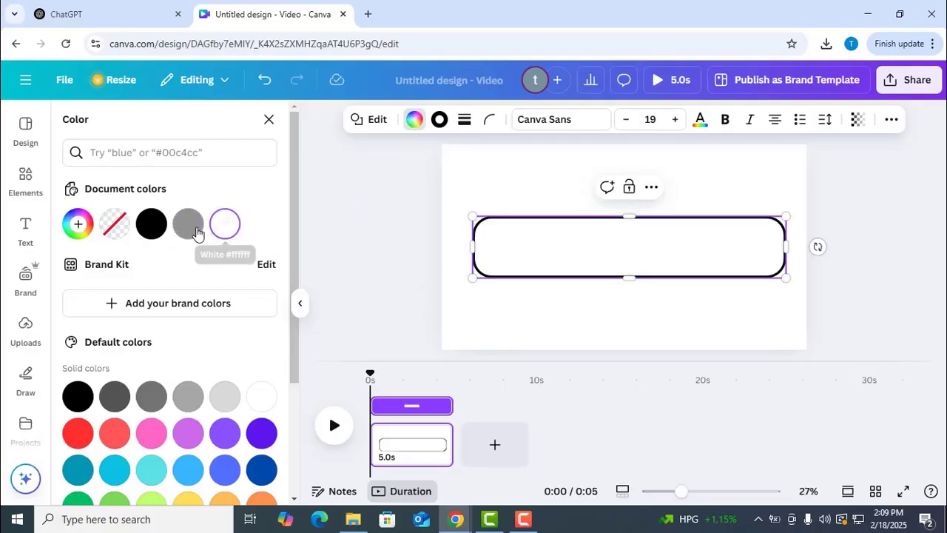
{"action": "left_click", "coordinate": [194, 233]}
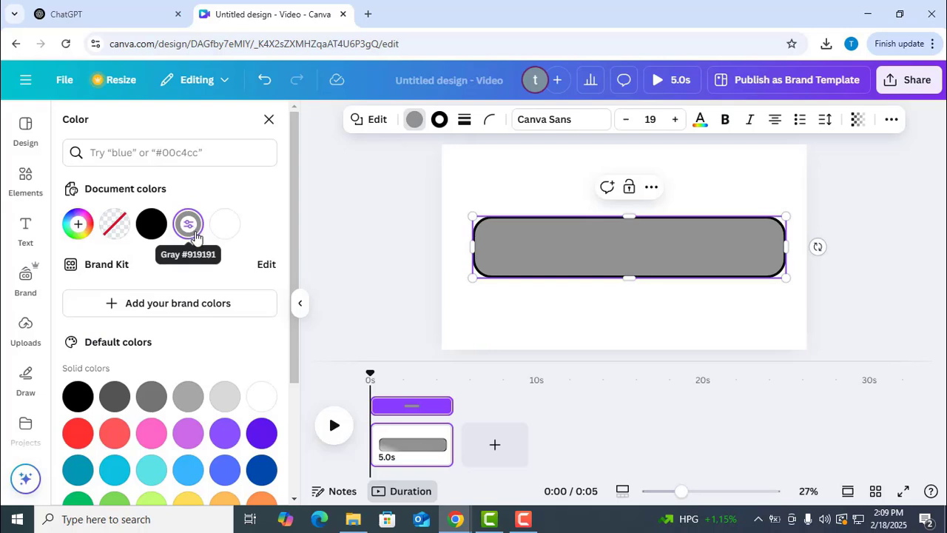
{"action": "left_click", "coordinate": [477, 197]}
{"action": "left_click", "coordinate": [598, 235]}
{"action": "mouse_move", "coordinate": [629, 218]}
{"action": "left_mouse_down"}
{"action": "mouse_move", "coordinate": [630, 239]}
{"action": "mouse_move", "coordinate": [587, 241]}
{"action": "left_mouse_up"}
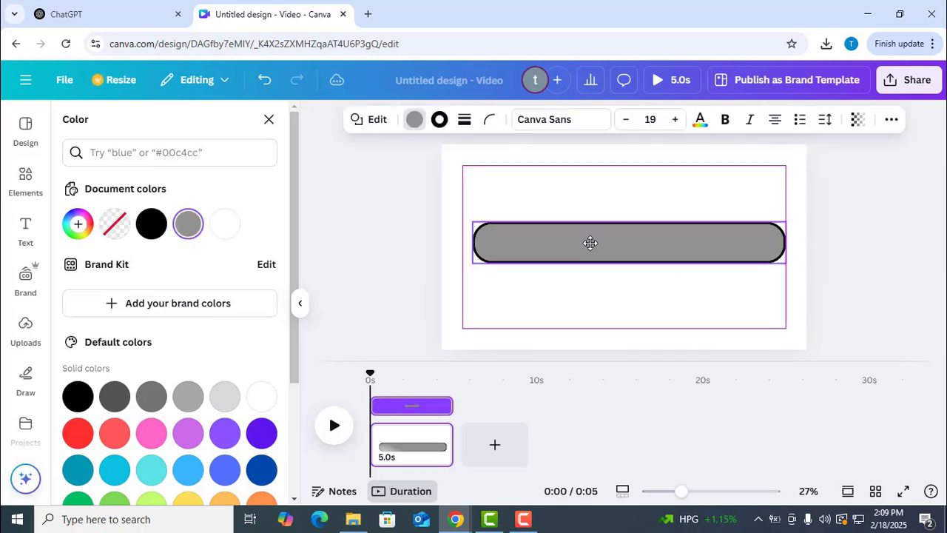
- Change the bar's outline colour to white
{"action": "left_click", "coordinate": [414, 119]}
{"action": "left_click", "coordinate": [440, 120]}
{"action": "left_click", "coordinate": [187, 225]}
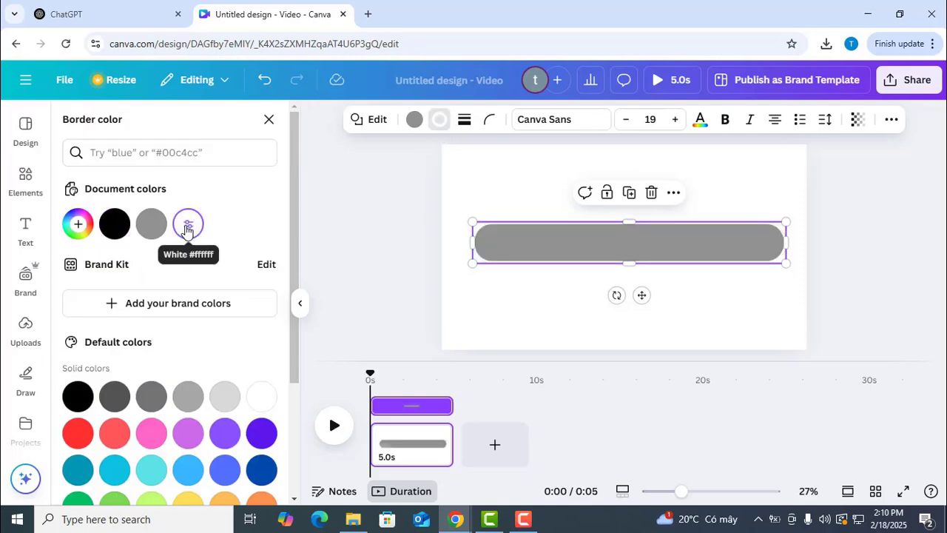
- Set the page background to the grey document colour
{"action": "left_click", "coordinate": [551, 203]}
{"action": "left_click", "coordinate": [540, 120]}
{"action": "left_click", "coordinate": [116, 226]}
- Search 'blue sky clouds background', filter to animated videos, and add the 37-second sky clip
{"action": "key", "text": "Escape"}
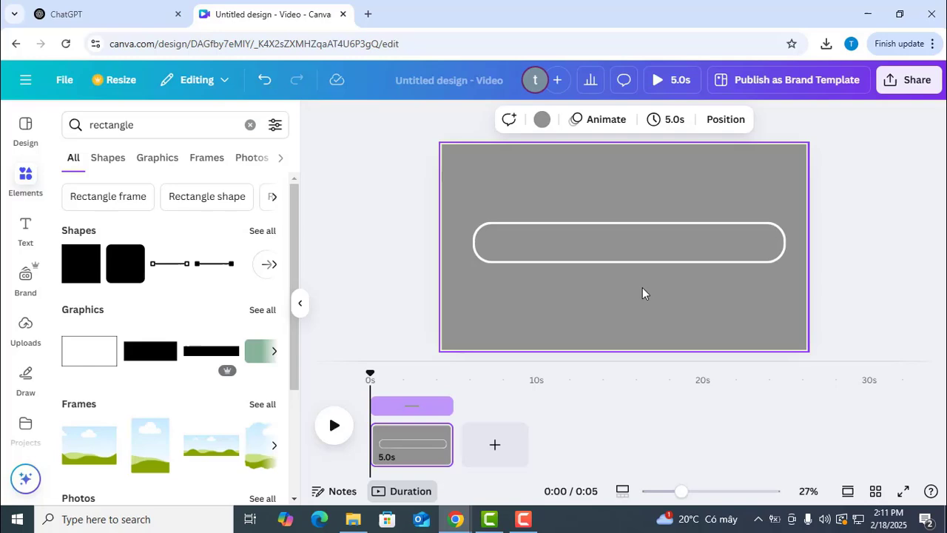
{"action": "left_click", "coordinate": [150, 127]}
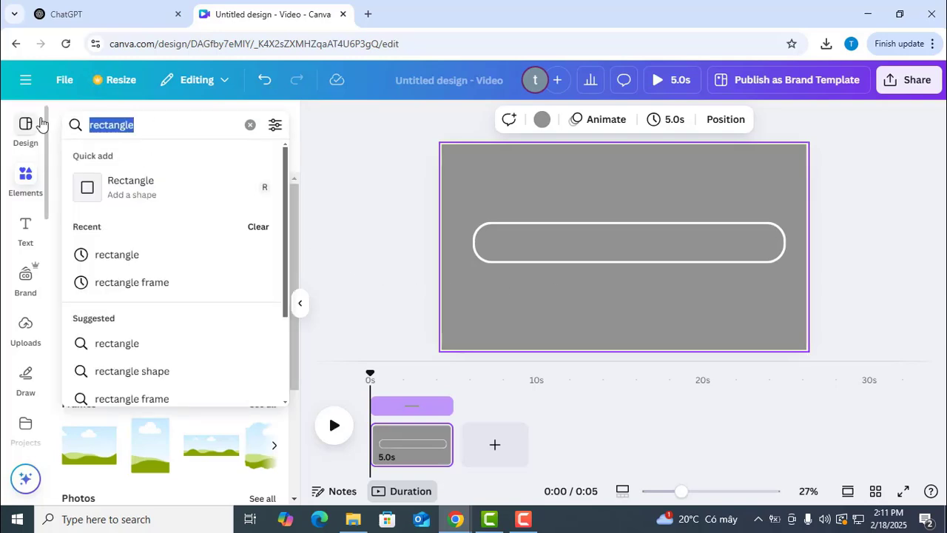
{"action": "type", "text": "blue sky clouds background"}
{"action": "key", "text": "Return"}
{"action": "left_click", "coordinate": [555, 157]}
{"action": "scroll", "coordinate": [218, 232], "scroll_direction": "down", "scroll_amount": 5}
{"action": "scroll", "coordinate": [101, 212], "scroll_direction": "down", "scroll_amount": 2}
{"action": "left_click", "coordinate": [118, 204]}
{"action": "left_click", "coordinate": [303, 198]}
{"action": "left_click", "coordinate": [106, 157]}
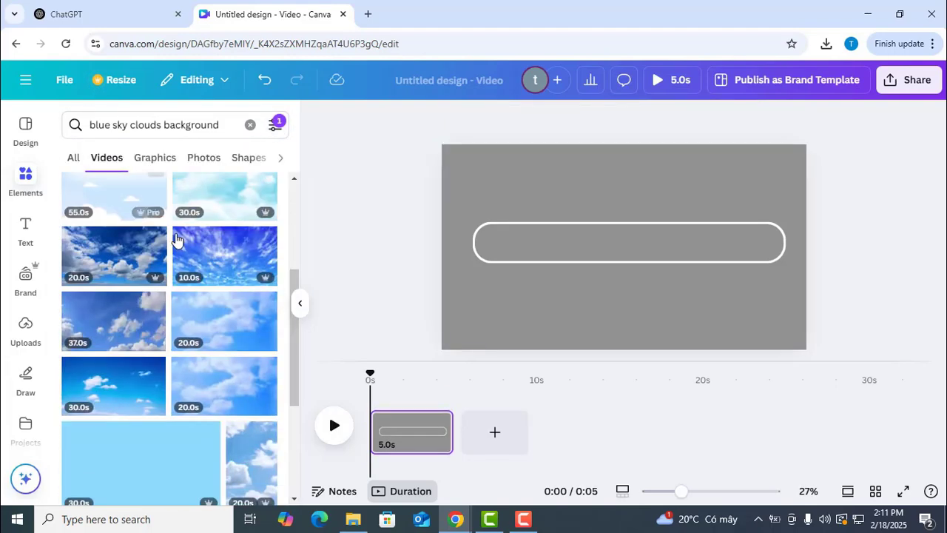
{"action": "scroll", "coordinate": [124, 268], "scroll_direction": "down", "scroll_amount": 5}
{"action": "scroll", "coordinate": [125, 267], "scroll_direction": "down", "scroll_amount": 1}
{"action": "left_click", "coordinate": [126, 261]}
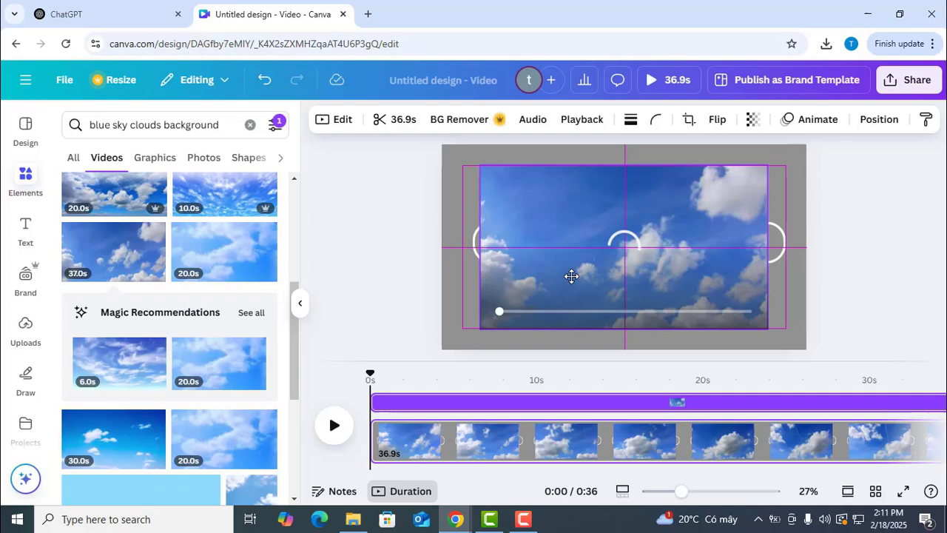
- Centre the sky video, round its corners fully, and give it a solid white border of weight 12
{"action": "left_click_drag", "start_coordinate": [554, 276], "coordinate": [569, 274]}
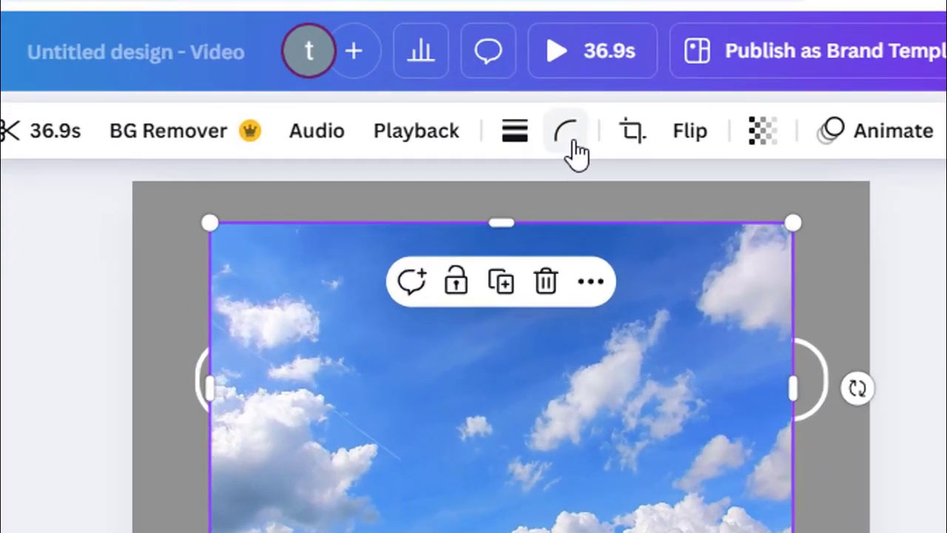
{"action": "left_click", "coordinate": [655, 119]}
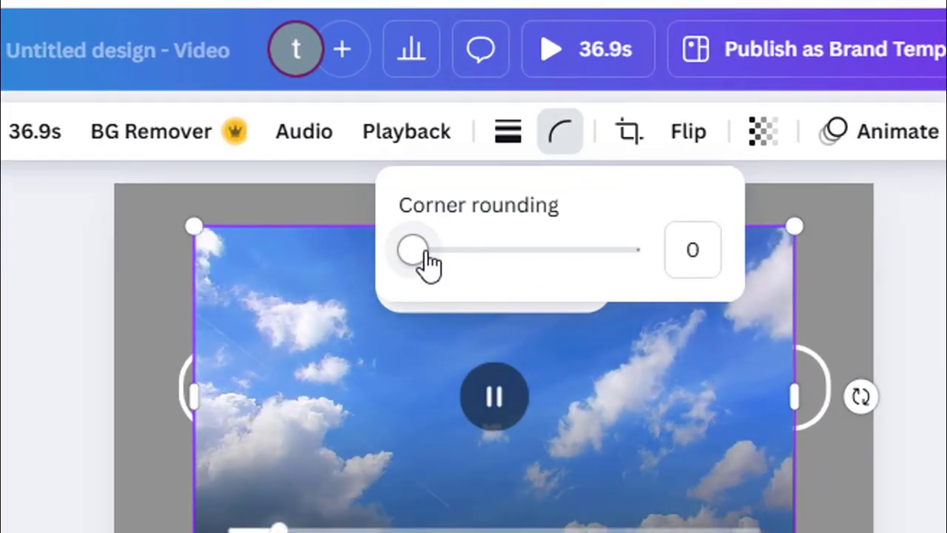
{"action": "left_click_drag", "start_coordinate": [413, 250], "coordinate": [698, 264]}
{"action": "left_click", "coordinate": [525, 142]}
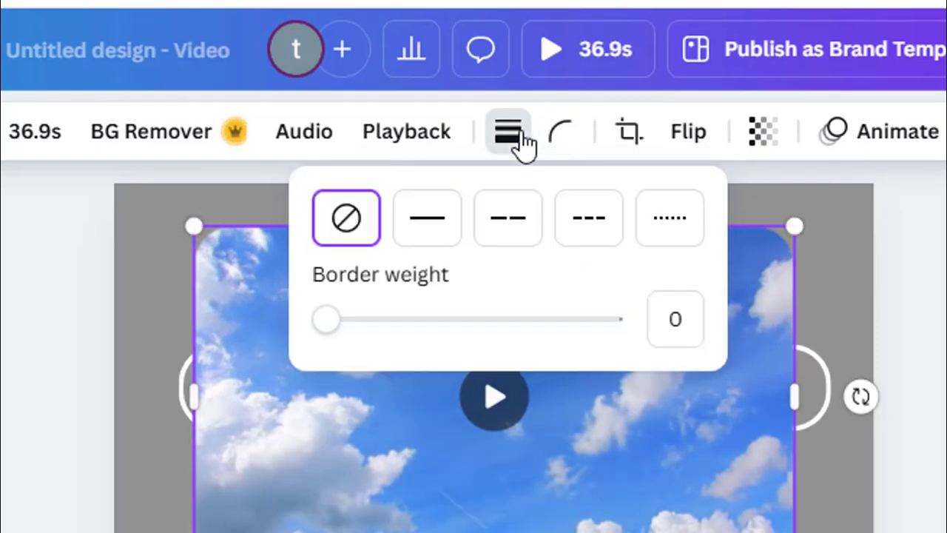
{"action": "left_click", "coordinate": [676, 320]}
{"action": "type", "text": "12"}
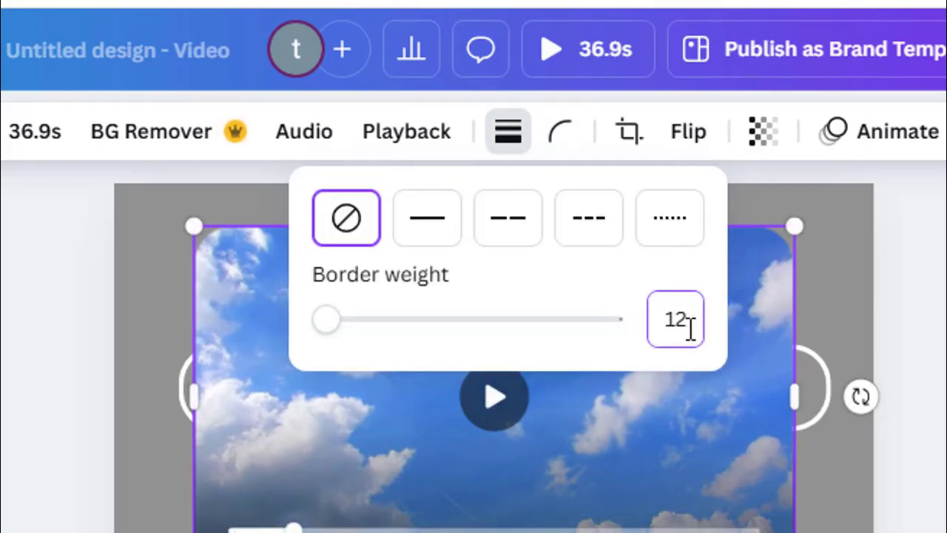
{"action": "key", "text": "Return"}
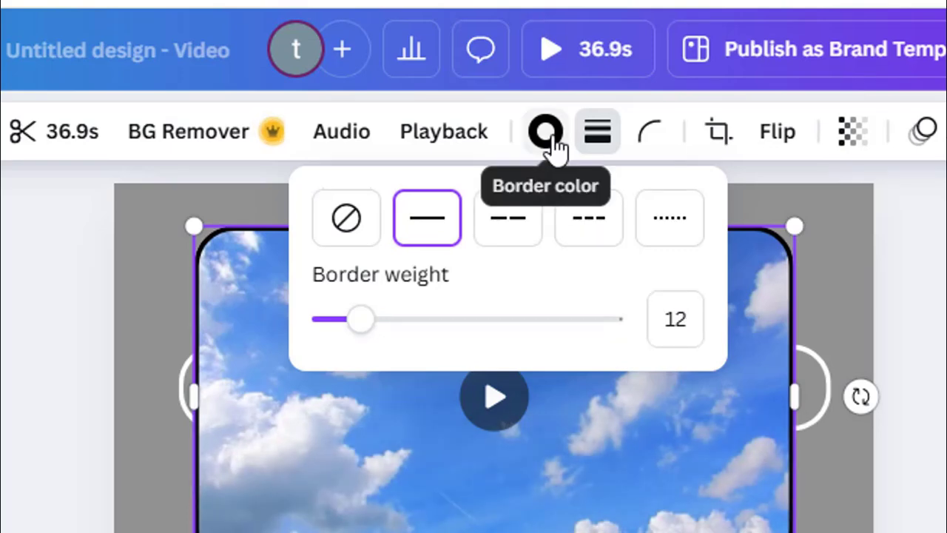
{"action": "left_click", "coordinate": [552, 138]}
{"action": "left_click", "coordinate": [652, 127]}
{"action": "left_click", "coordinate": [189, 225]}
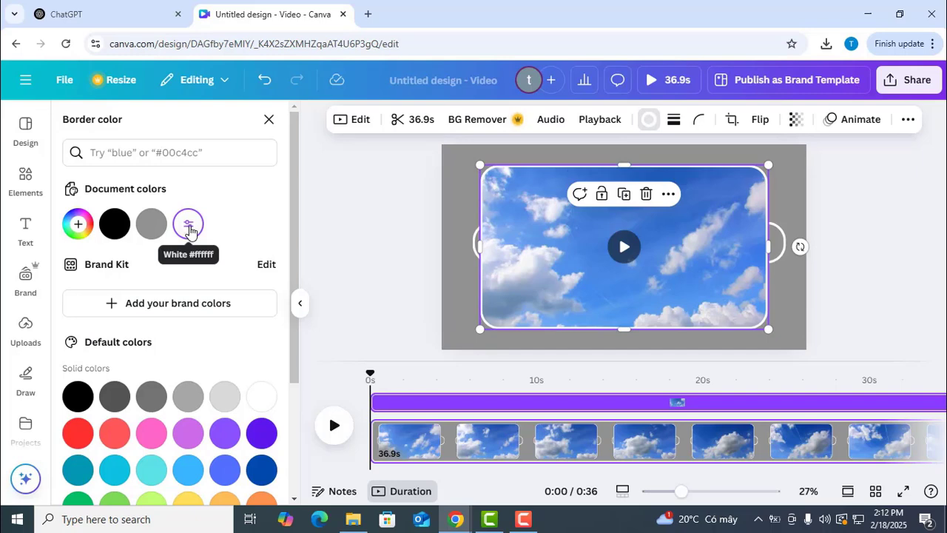
- Resize the sky video into a short, wide strip over the bar
{"action": "left_click", "coordinate": [455, 246]}
{"action": "left_click_drag", "start_coordinate": [550, 205], "coordinate": [543, 222]}
{"action": "left_click_drag", "start_coordinate": [774, 166], "coordinate": [784, 159]}
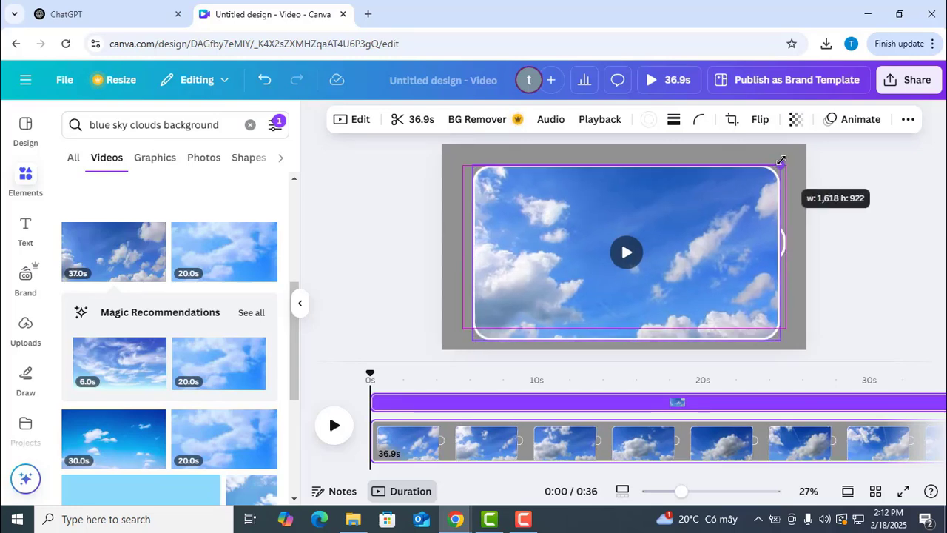
{"action": "mouse_move", "coordinate": [633, 160]}
{"action": "left_mouse_down"}
{"action": "mouse_move", "coordinate": [629, 299]}
{"action": "mouse_move", "coordinate": [571, 245]}
{"action": "left_mouse_up"}
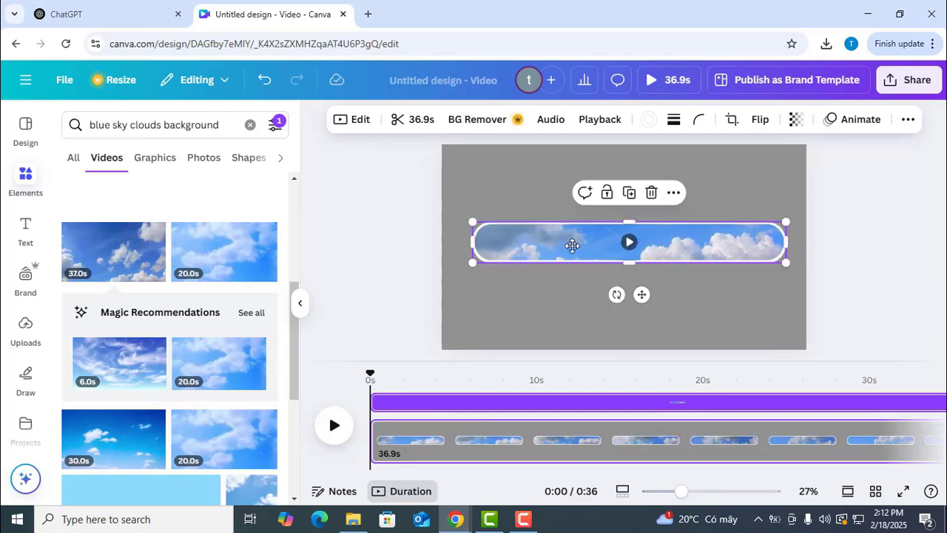
{"action": "left_click", "coordinate": [563, 286]}
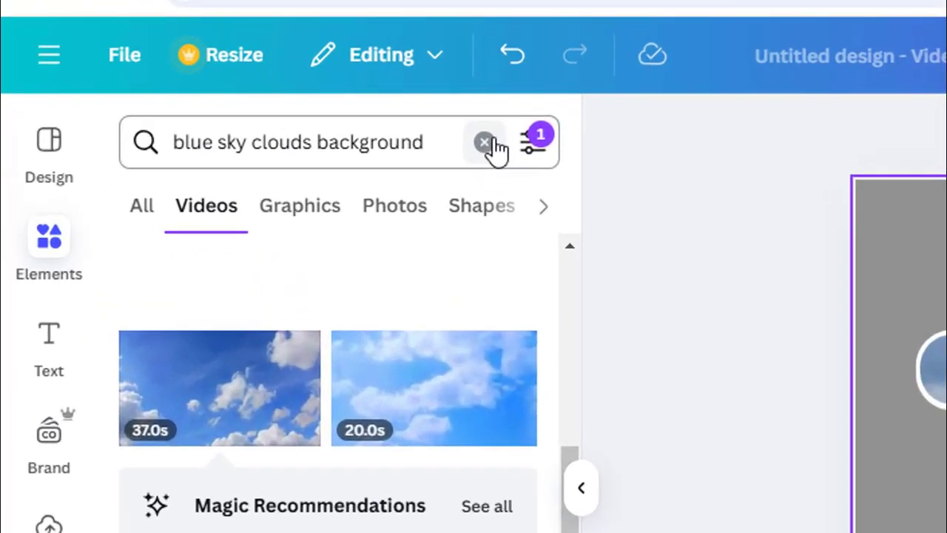
- Search graphics for 'cute bee' and add the glasses-and-pencil bee
{"action": "left_click", "coordinate": [251, 124]}
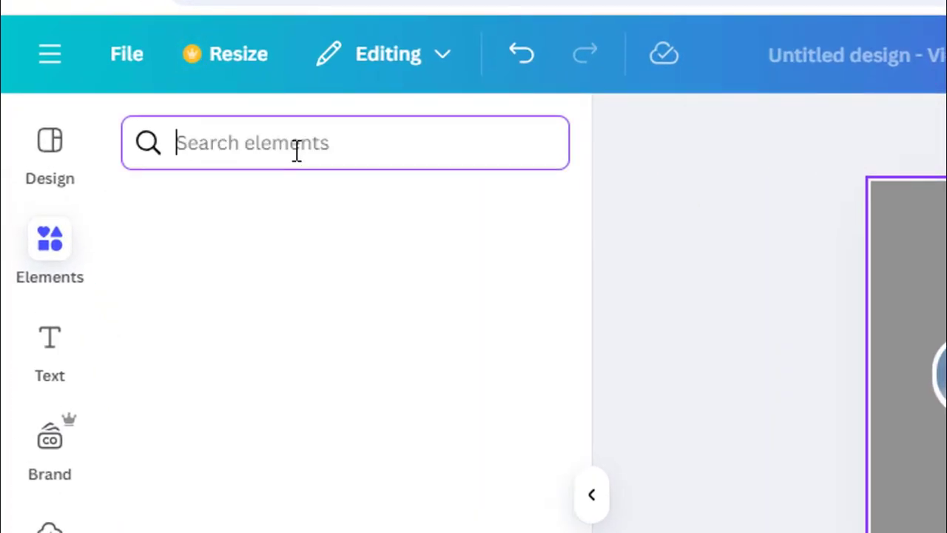
{"action": "type", "text": "cute bee"}
{"action": "key", "text": "Return"}
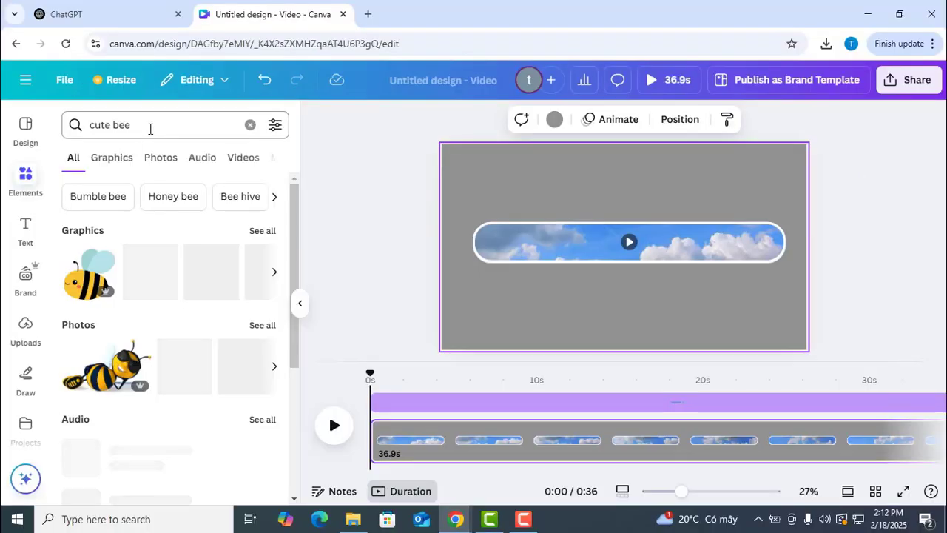
{"action": "left_click", "coordinate": [126, 157]}
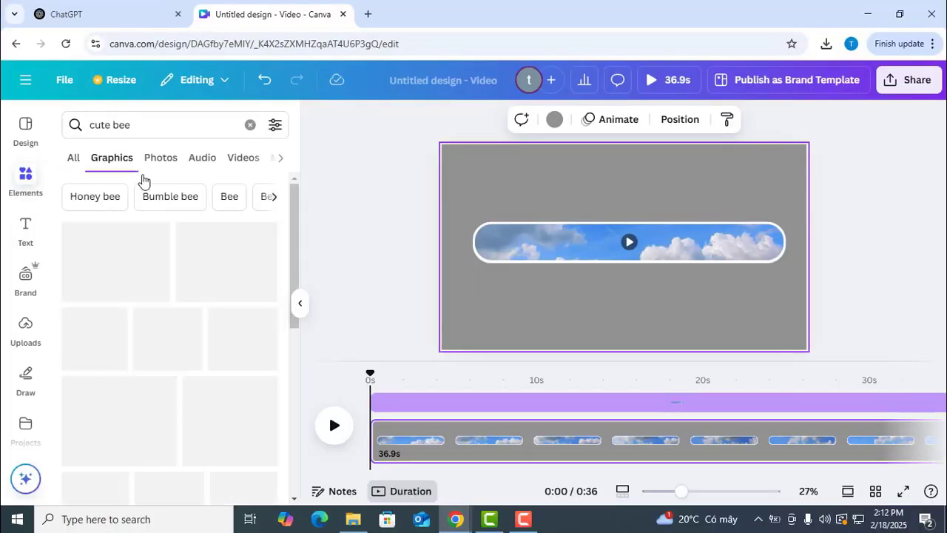
{"action": "scroll", "coordinate": [248, 324], "scroll_direction": "down", "scroll_amount": 3}
{"action": "scroll", "coordinate": [248, 324], "scroll_direction": "down", "scroll_amount": 3}
{"action": "scroll", "coordinate": [248, 324], "scroll_direction": "down", "scroll_amount": 3}
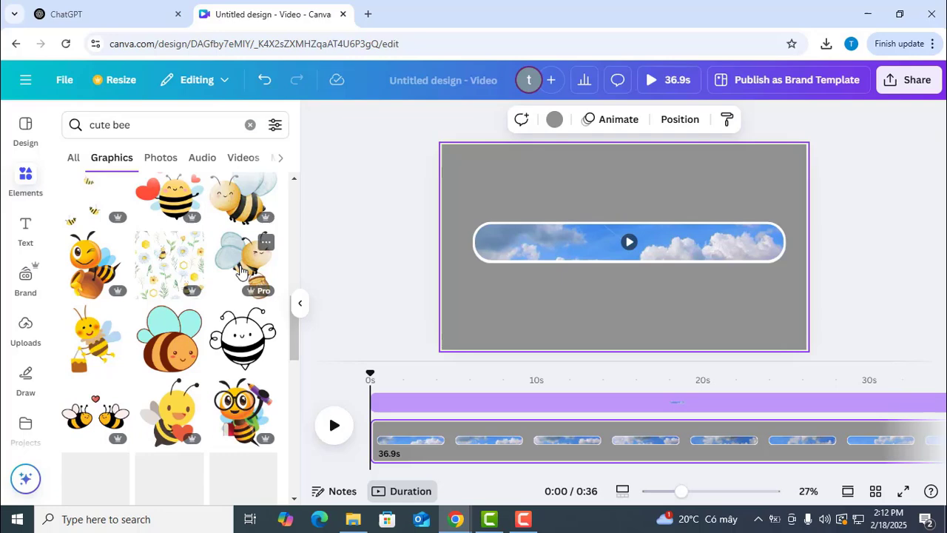
{"action": "scroll", "coordinate": [245, 333], "scroll_direction": "down", "scroll_amount": 2}
{"action": "left_click", "coordinate": [241, 348]}
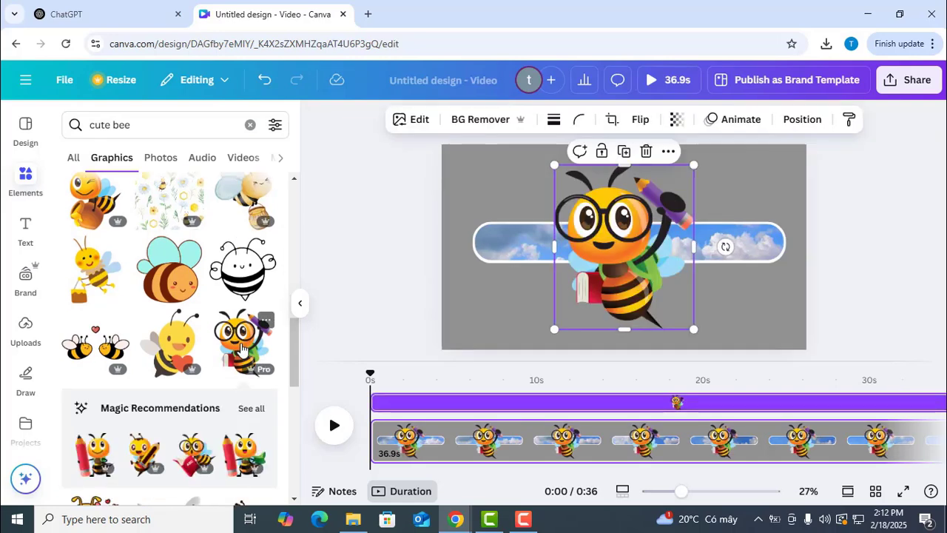
- Shrink the bee and place it at the cloud bar's right end
{"action": "left_click_drag", "start_coordinate": [554, 162], "coordinate": [634, 264]}
{"action": "left_click_drag", "start_coordinate": [666, 292], "coordinate": [774, 216]}
{"action": "left_click", "coordinate": [703, 306]}
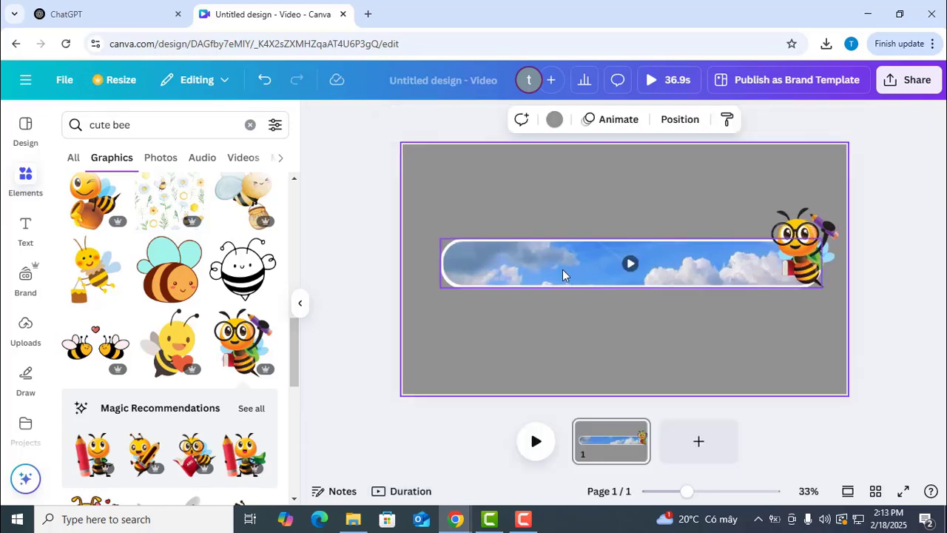
{"action": "left_click", "coordinate": [562, 275]}
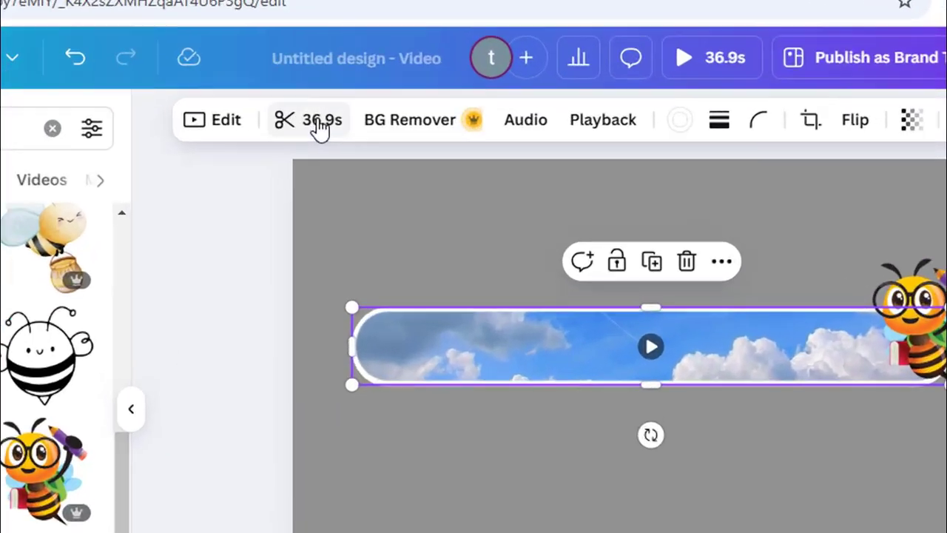
- Trim the sky clip's duration to 0.2 seconds
{"action": "left_click", "coordinate": [418, 119]}
{"action": "left_click_drag", "start_coordinate": [346, 118], "coordinate": [291, 119]}
{"action": "type", "text": "0"}
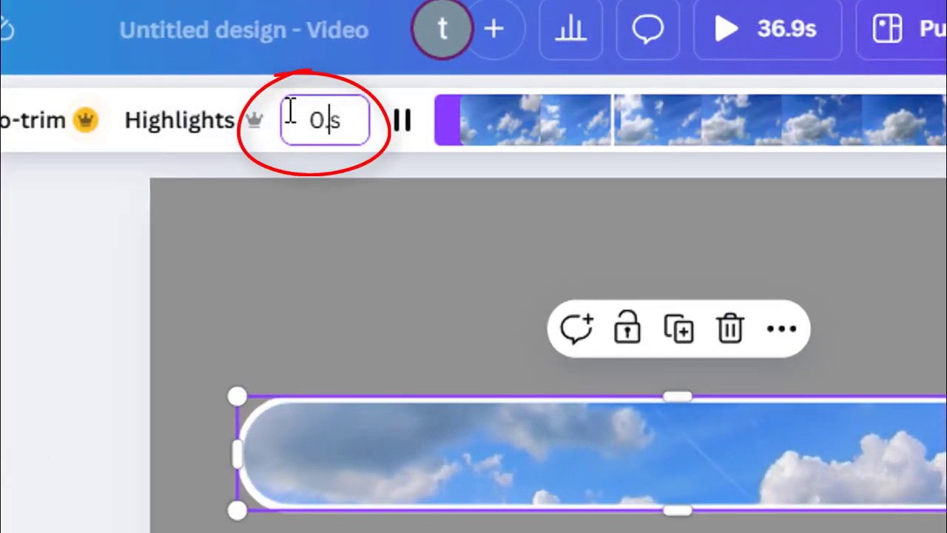
{"action": "type", "text": ".2"}
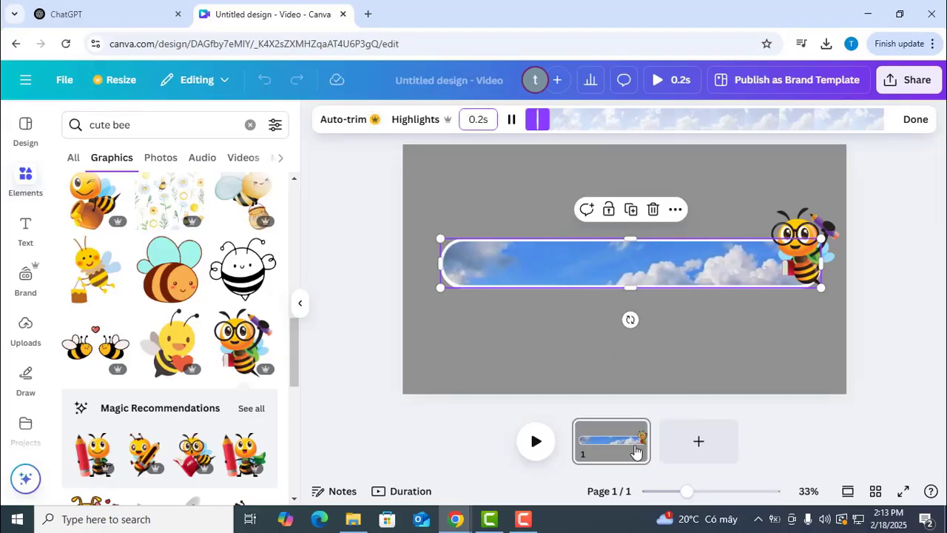
- Duplicate page 1 as page 2, moving the bee left and shortening the sky fill to it
{"action": "right_click", "coordinate": [634, 449]}
{"action": "left_click", "coordinate": [708, 228]}
{"action": "left_click_drag", "start_coordinate": [785, 248], "coordinate": [740, 247]}
{"action": "left_click", "coordinate": [814, 273]}
{"action": "left_click_drag", "start_coordinate": [821, 270], "coordinate": [778, 267]}
- Create pages 3 and 4 by duplicating, each with the bee further left and a shorter sky fill
{"action": "right_click", "coordinate": [643, 440]}
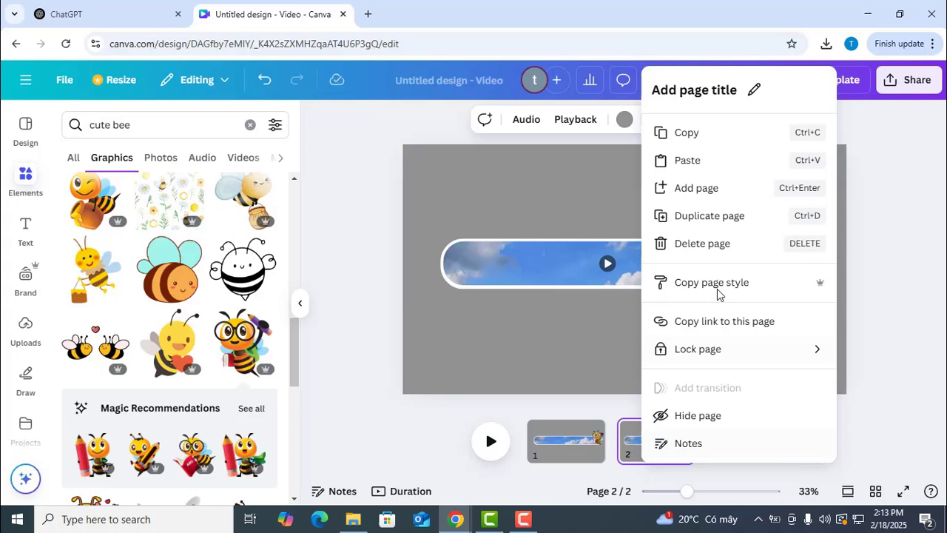
{"action": "left_click", "coordinate": [703, 217]}
{"action": "mouse_move", "coordinate": [764, 267]}
{"action": "left_mouse_down"}
{"action": "mouse_move", "coordinate": [722, 266]}
{"action": "mouse_move", "coordinate": [736, 268]}
{"action": "left_mouse_up"}
{"action": "left_click", "coordinate": [773, 264]}
{"action": "right_click", "coordinate": [704, 449]}
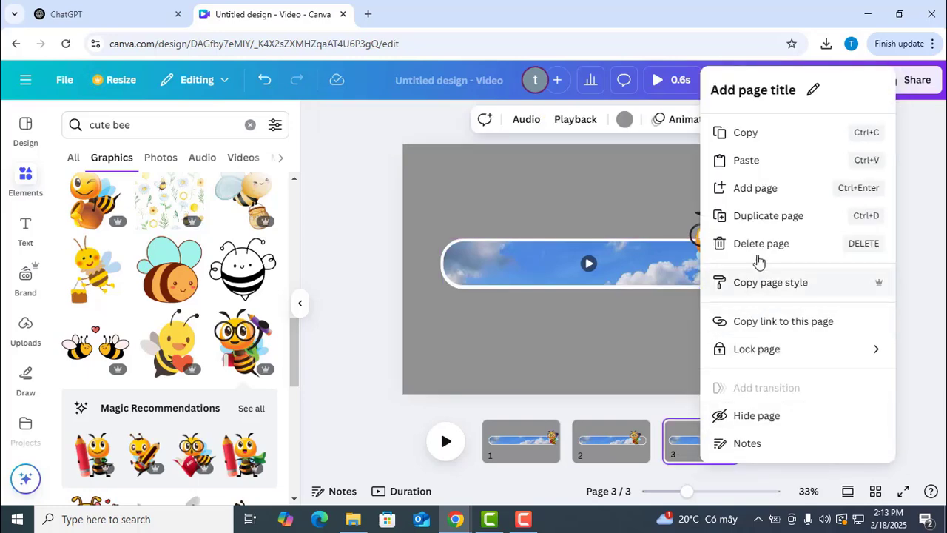
{"action": "left_click", "coordinate": [736, 216]}
{"action": "mouse_move", "coordinate": [724, 272]}
{"action": "left_mouse_down"}
{"action": "mouse_move", "coordinate": [696, 271]}
{"action": "mouse_move", "coordinate": [704, 268]}
{"action": "left_mouse_up"}
{"action": "left_click", "coordinate": [722, 265]}
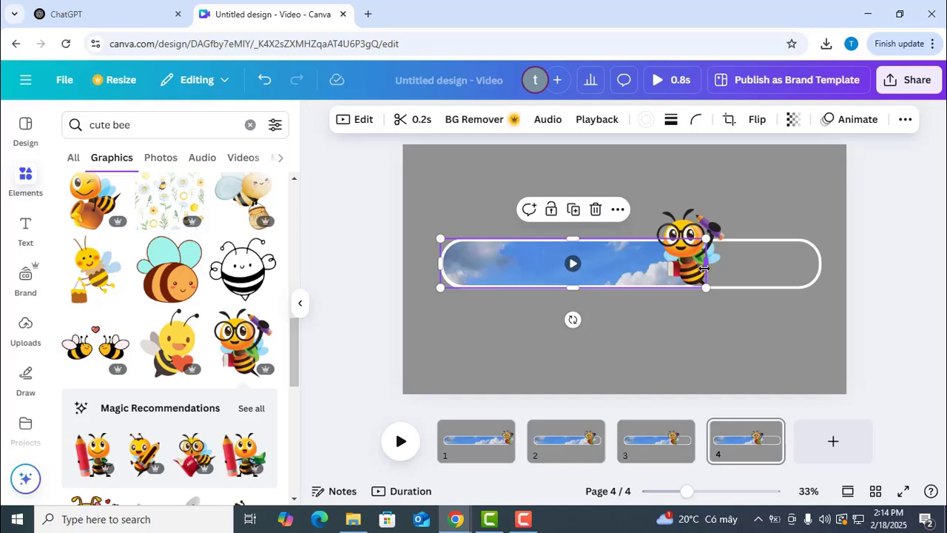
- Search graphics for 'cartoon green field background' and add the mountain landscape graphic
{"action": "left_click", "coordinate": [245, 126]}
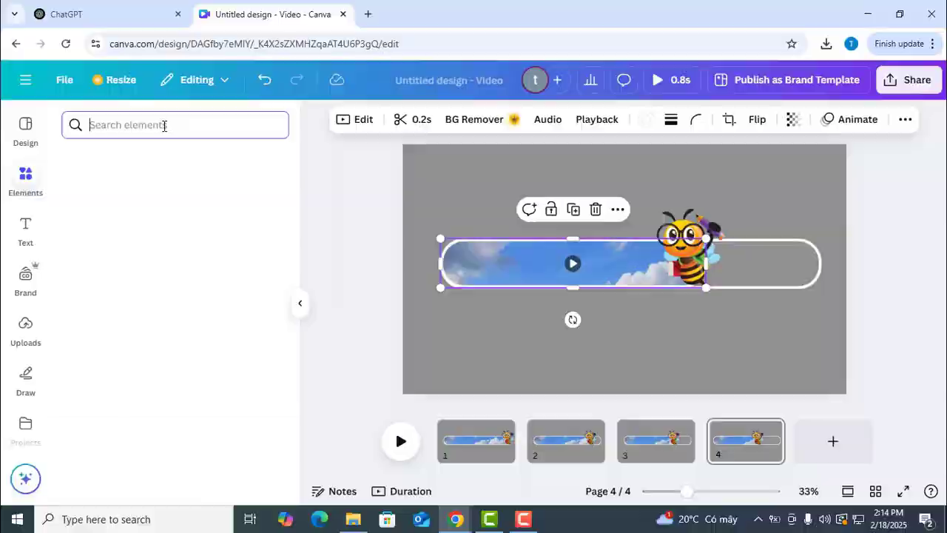
{"action": "type", "text": "cartoon green"}
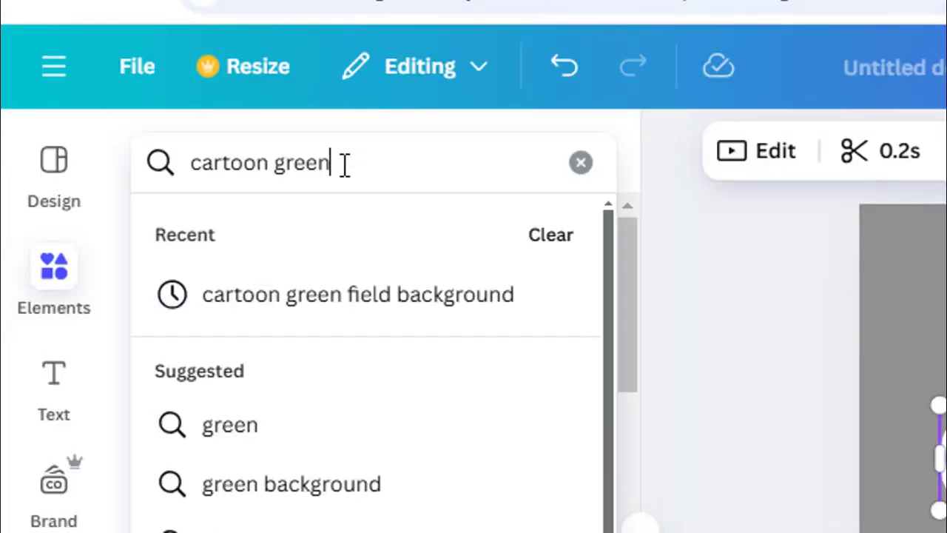
{"action": "left_click", "coordinate": [393, 300]}
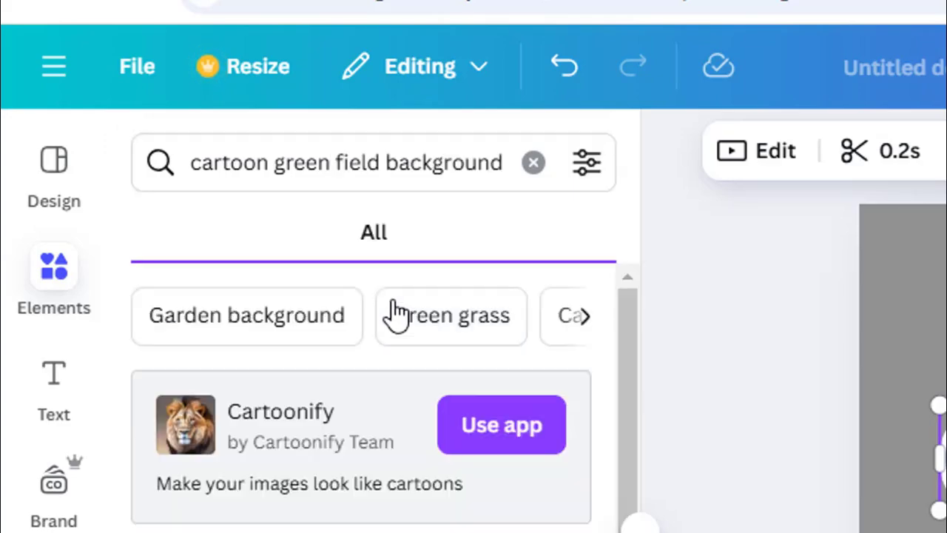
{"action": "left_click", "coordinate": [154, 159]}
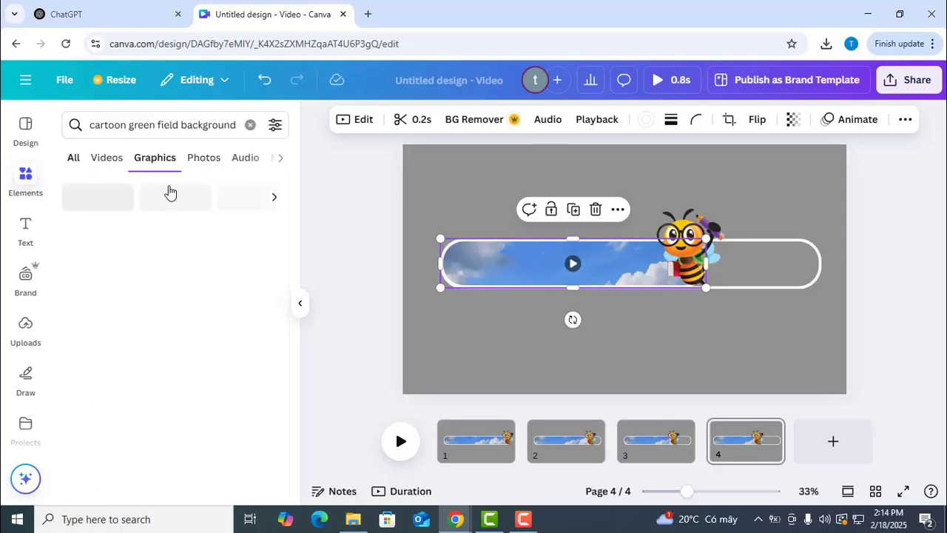
{"action": "scroll", "coordinate": [187, 311], "scroll_direction": "down", "scroll_amount": 3}
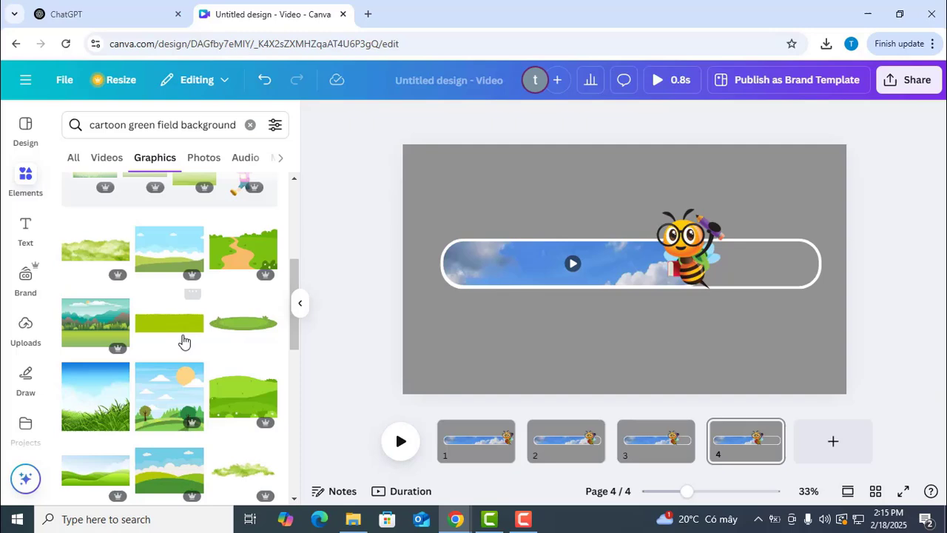
{"action": "scroll", "coordinate": [181, 308], "scroll_direction": "down", "scroll_amount": 3}
{"action": "left_click", "coordinate": [97, 262]}
{"action": "mouse_move", "coordinate": [635, 298]}
{"action": "left_mouse_down"}
{"action": "mouse_move", "coordinate": [609, 312]}
{"action": "mouse_move", "coordinate": [618, 302]}
{"action": "left_mouse_up"}
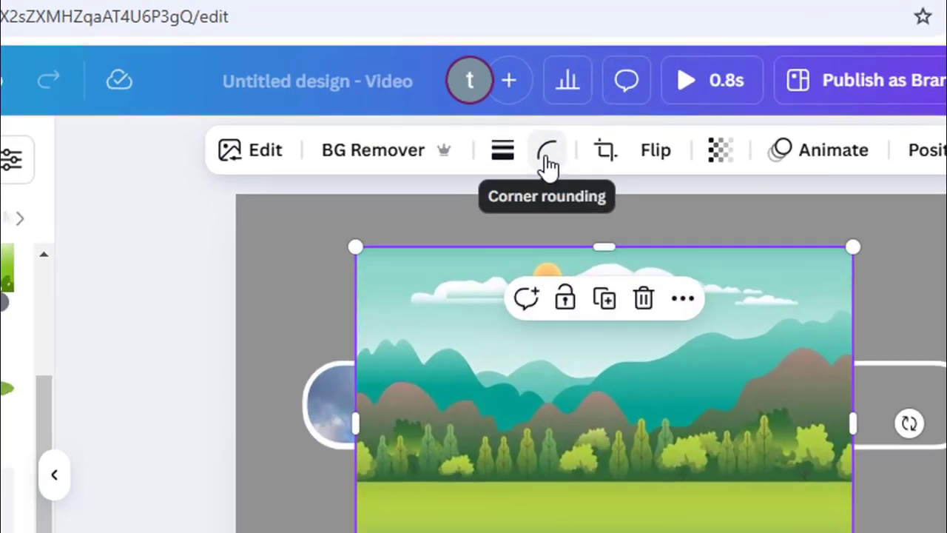
- Round the landscape's corners fully and give it a thick solid white border
{"action": "left_click", "coordinate": [578, 119]}
{"action": "left_click", "coordinate": [611, 263]}
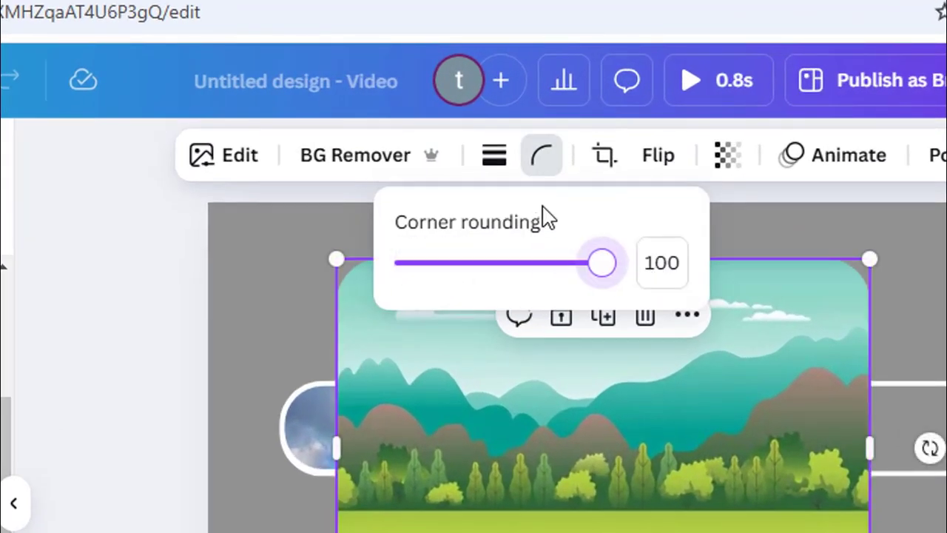
{"action": "left_click", "coordinate": [494, 157]}
{"action": "key", "text": "Return"}
{"action": "left_click", "coordinate": [472, 163]}
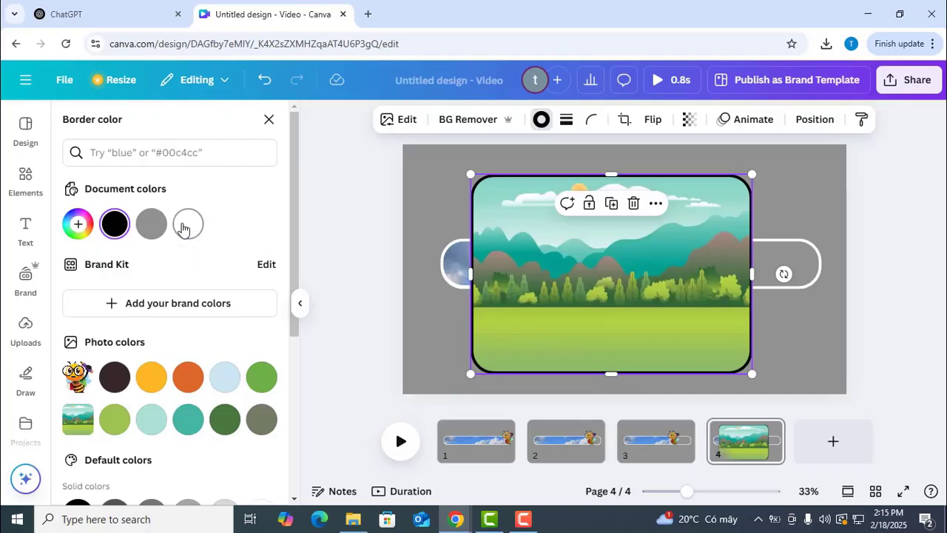
{"action": "left_click", "coordinate": [186, 226]}
- Resize the landscape into a thin green bar on the track, shortened, with the bee moved below
{"action": "left_click_drag", "start_coordinate": [582, 288], "coordinate": [555, 288]}
{"action": "left_click_drag", "start_coordinate": [724, 177], "coordinate": [567, 281]}
{"action": "left_click_drag", "start_coordinate": [506, 281], "coordinate": [506, 329]}
{"action": "left_click_drag", "start_coordinate": [562, 348], "coordinate": [820, 348]}
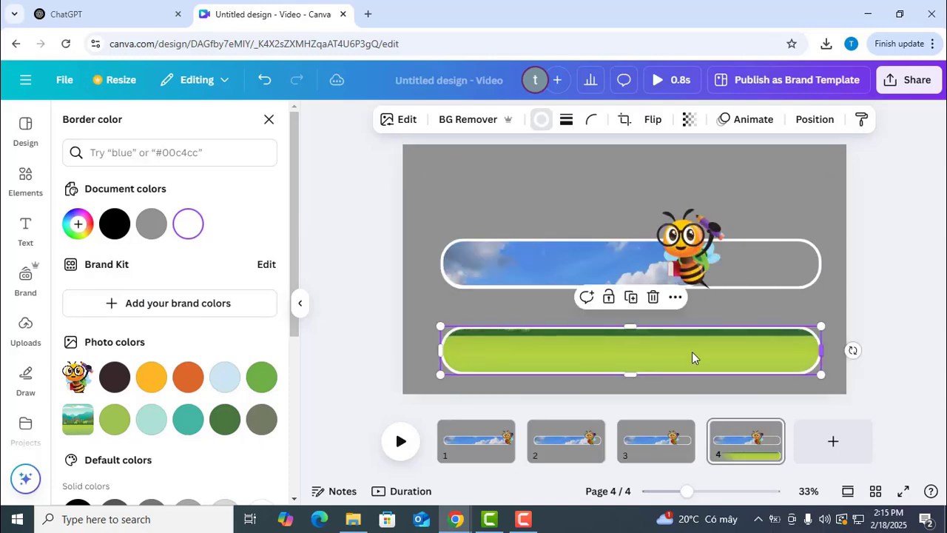
{"action": "mouse_move", "coordinate": [694, 355]}
{"action": "left_mouse_down"}
{"action": "mouse_move", "coordinate": [622, 343]}
{"action": "mouse_move", "coordinate": [661, 306]}
{"action": "left_mouse_up"}
{"action": "left_click_drag", "start_coordinate": [700, 253], "coordinate": [767, 341]}
{"action": "left_click", "coordinate": [636, 275]}
{"action": "left_click_drag", "start_coordinate": [820, 273], "coordinate": [699, 275]}
- Move the old bee aside and add the glasses-and-book bee from 'cute bee' graphics
{"action": "left_click", "coordinate": [630, 338]}
{"action": "left_click_drag", "start_coordinate": [752, 334], "coordinate": [703, 326]}
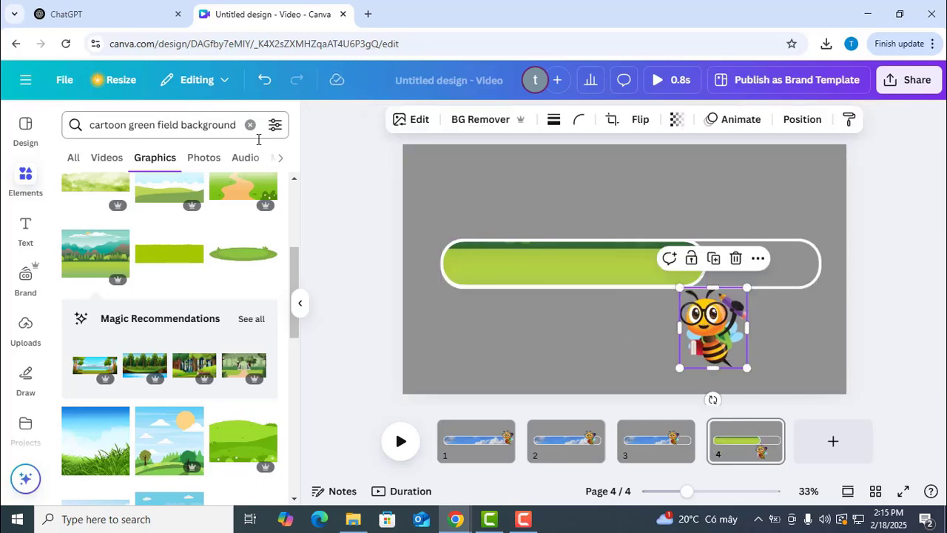
{"action": "left_click", "coordinate": [250, 124]}
{"action": "type", "text": "cute bee"}
{"action": "key", "text": "Return"}
{"action": "scroll", "coordinate": [195, 353], "scroll_direction": "down", "scroll_amount": 3}
{"action": "left_click", "coordinate": [111, 157]}
{"action": "scroll", "coordinate": [205, 370], "scroll_direction": "down", "scroll_amount": 5}
{"action": "scroll", "coordinate": [205, 355], "scroll_direction": "down", "scroll_amount": 2}
{"action": "scroll", "coordinate": [205, 338], "scroll_direction": "down", "scroll_amount": 2}
{"action": "scroll", "coordinate": [211, 334], "scroll_direction": "down", "scroll_amount": 2}
{"action": "scroll", "coordinate": [213, 334], "scroll_direction": "down", "scroll_amount": 2}
{"action": "left_click", "coordinate": [242, 415]}
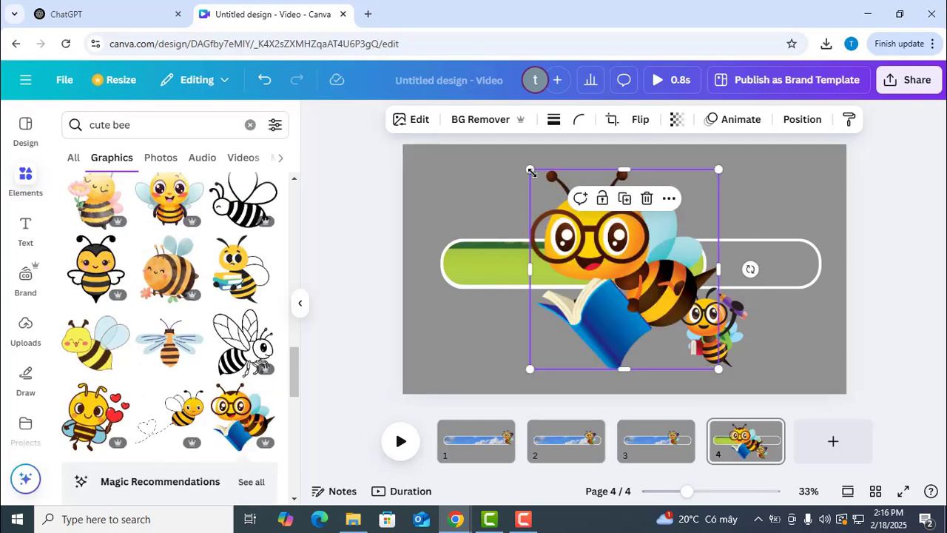
- Shrink the book-reading bee, place it by the green bar, and delete the graduate bee
{"action": "mouse_move", "coordinate": [572, 234]}
{"action": "left_mouse_down"}
{"action": "mouse_move", "coordinate": [620, 286]}
{"action": "mouse_move", "coordinate": [631, 280]}
{"action": "left_mouse_up"}
{"action": "mouse_move", "coordinate": [666, 313]}
{"action": "left_mouse_down"}
{"action": "mouse_move", "coordinate": [644, 325]}
{"action": "mouse_move", "coordinate": [773, 330]}
{"action": "mouse_move", "coordinate": [667, 252]}
{"action": "left_mouse_up"}
{"action": "left_click", "coordinate": [709, 333]}
{"action": "key", "text": "Delete"}
- Duplicate into pages 5 and 6, each moving the bee left and shortening the green fill
{"action": "right_click", "coordinate": [742, 443]}
{"action": "left_click", "coordinate": [810, 216]}
{"action": "mouse_move", "coordinate": [702, 254]}
{"action": "left_mouse_down"}
{"action": "mouse_move", "coordinate": [668, 256]}
{"action": "mouse_move", "coordinate": [703, 265]}
{"action": "mouse_move", "coordinate": [671, 264]}
{"action": "left_mouse_up"}
{"action": "left_click", "coordinate": [710, 271]}
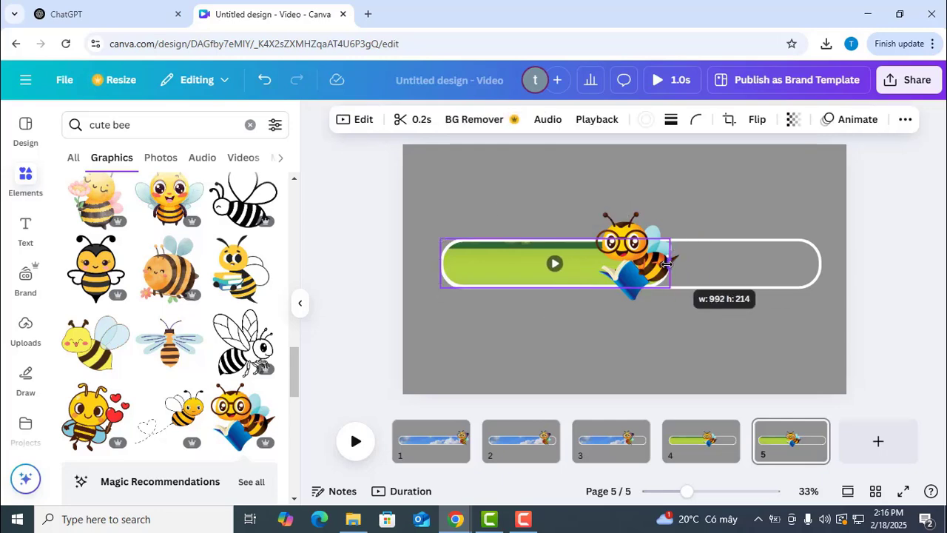
{"action": "right_click", "coordinate": [799, 437]}
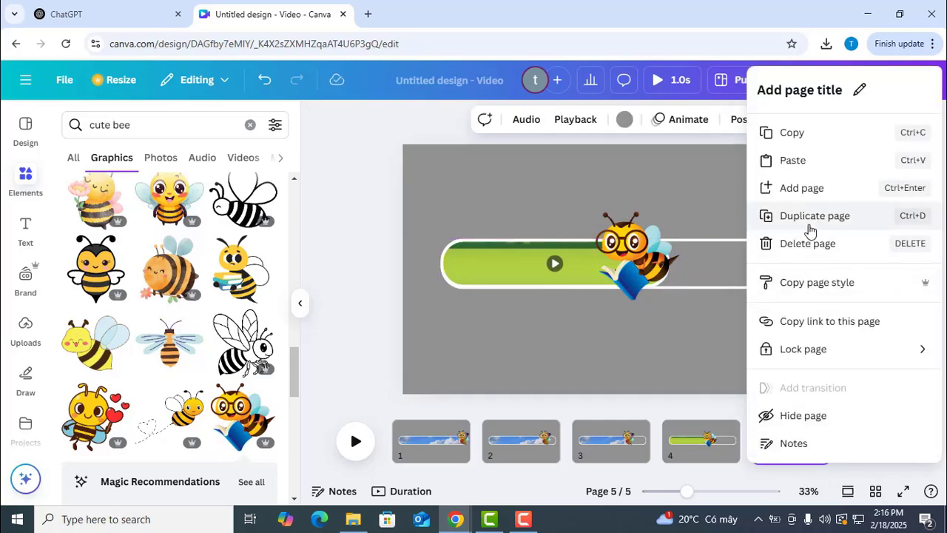
{"action": "left_click", "coordinate": [811, 231]}
{"action": "left_click_drag", "start_coordinate": [644, 262], "coordinate": [614, 264]}
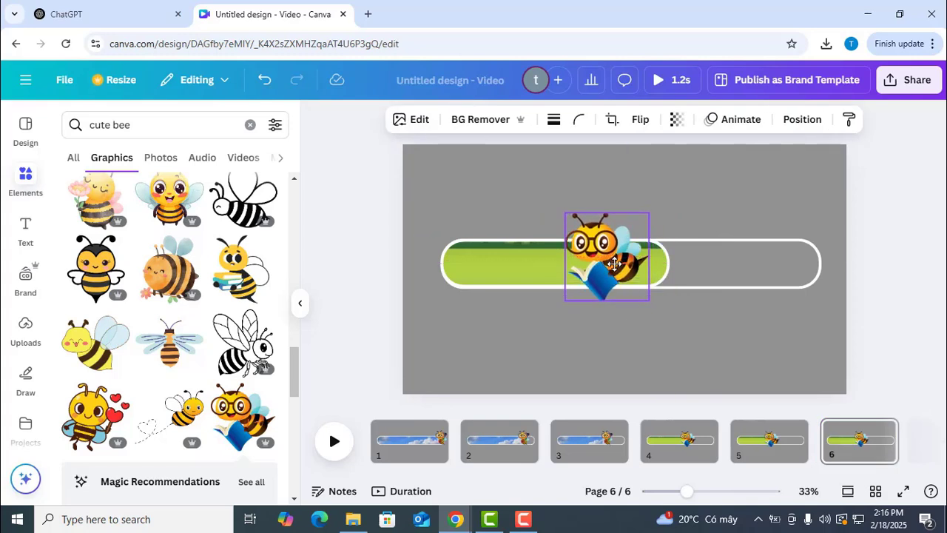
{"action": "left_click", "coordinate": [668, 267]}
{"action": "left_click_drag", "start_coordinate": [667, 265], "coordinate": [634, 263]}
{"action": "left_click", "coordinate": [709, 346]}
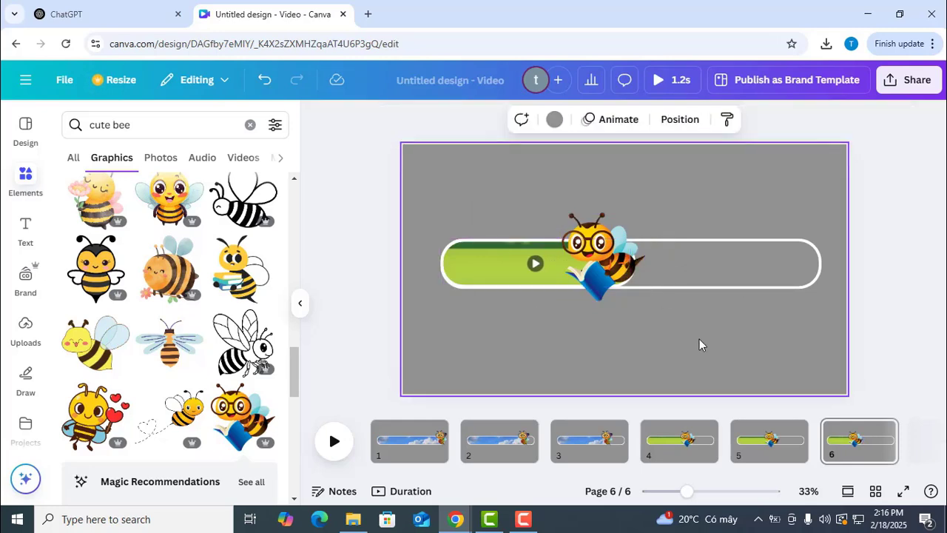
- Search Elements for 'red background' and add the red photo to page 6
{"action": "left_click", "coordinate": [251, 125]}
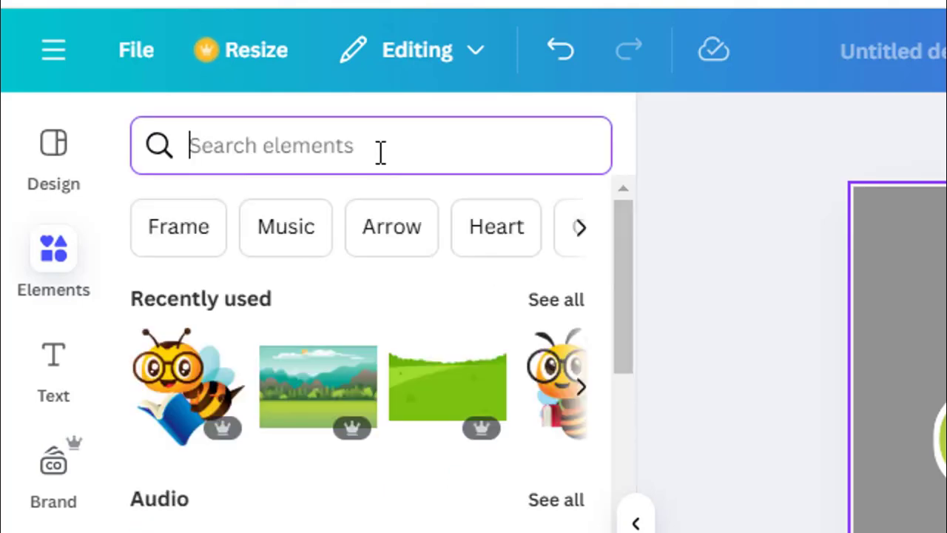
{"action": "type", "text": "red"}
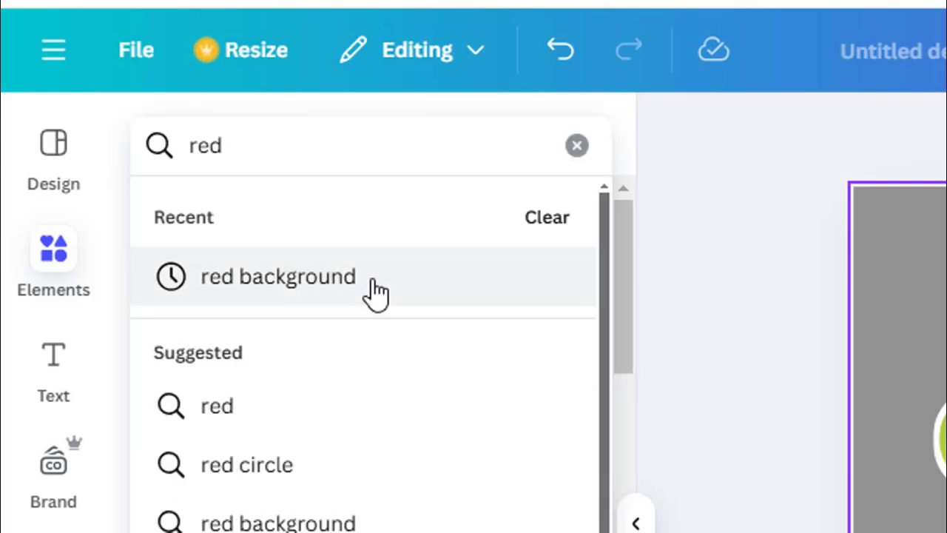
{"action": "left_click", "coordinate": [376, 290]}
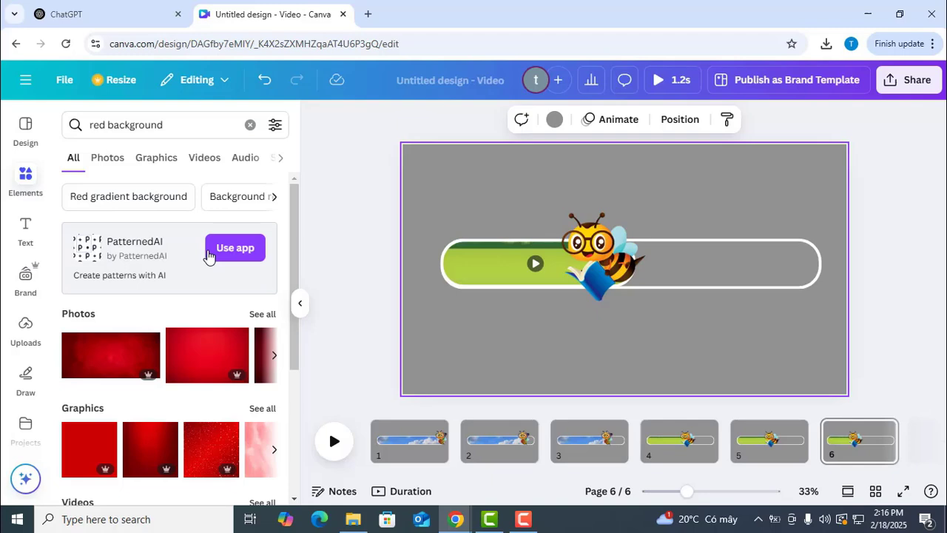
{"action": "scroll", "coordinate": [208, 255], "scroll_direction": "down", "scroll_amount": 3}
{"action": "scroll", "coordinate": [199, 311], "scroll_direction": "up", "scroll_amount": 2}
{"action": "left_click", "coordinate": [205, 296]}
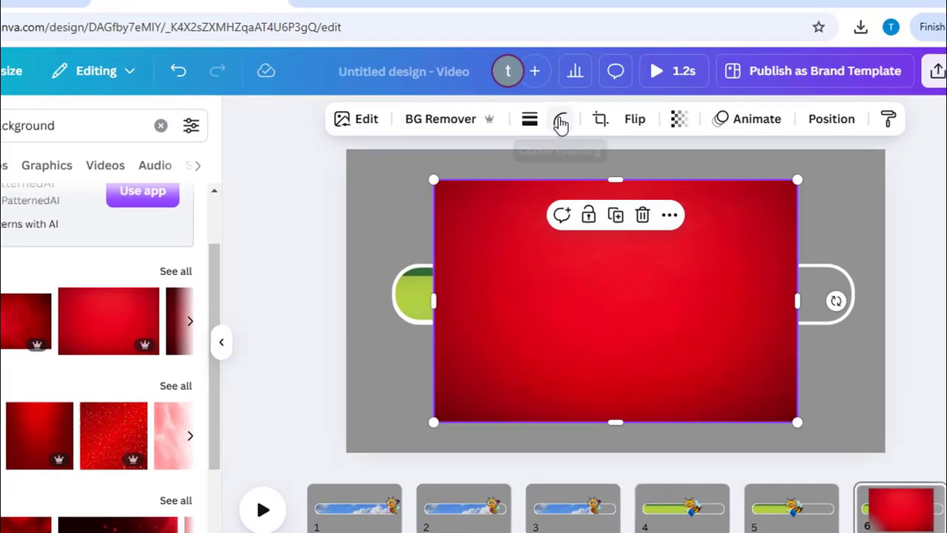
- Give the red image corner rounding 100 and a white border of weight 12
{"action": "left_click", "coordinate": [579, 119]}
{"action": "left_click_drag", "start_coordinate": [417, 222], "coordinate": [662, 212]}
{"action": "left_click", "coordinate": [479, 120]}
{"action": "key", "text": "Return"}
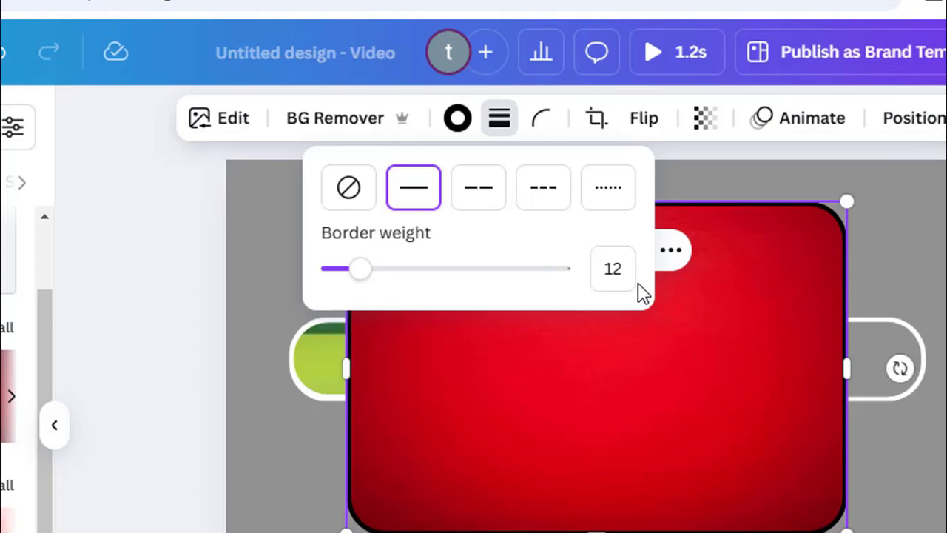
{"action": "left_click", "coordinate": [457, 123]}
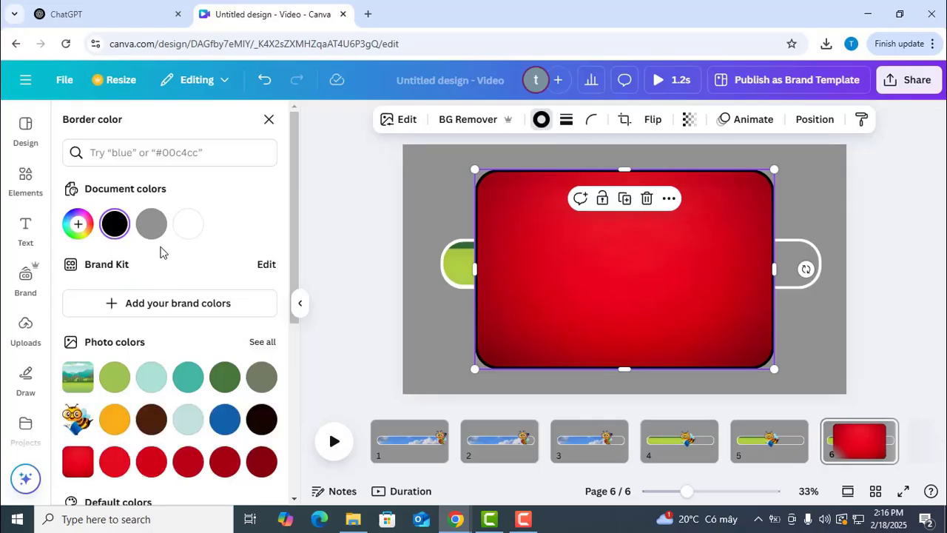
{"action": "left_click", "coordinate": [189, 223]}
- Crop the red image into a thin bar reaching about halfway along the progress bar
{"action": "left_click_drag", "start_coordinate": [624, 271], "coordinate": [587, 286]}
{"action": "left_click_drag", "start_coordinate": [596, 191], "coordinate": [605, 335]}
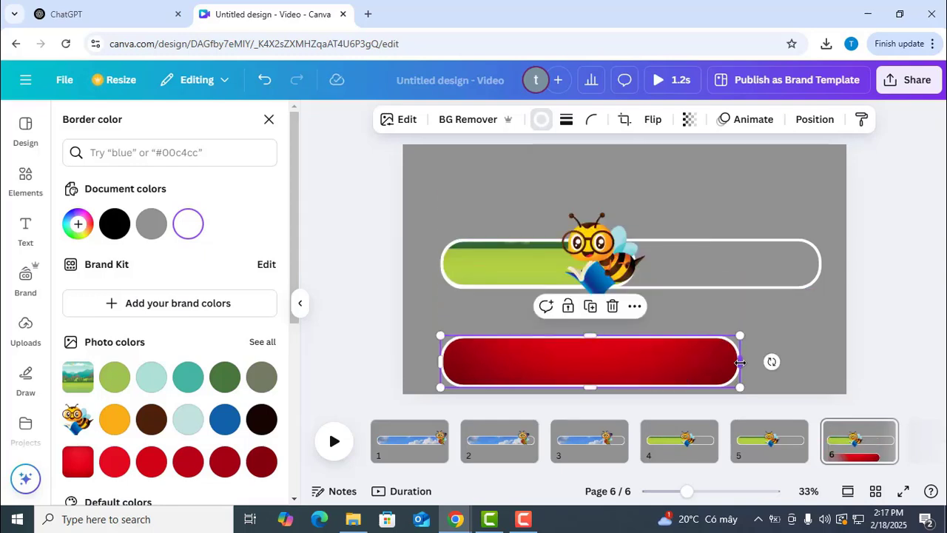
{"action": "left_click_drag", "start_coordinate": [740, 363], "coordinate": [821, 363]}
{"action": "left_click_drag", "start_coordinate": [593, 344], "coordinate": [594, 268]}
{"action": "left_click_drag", "start_coordinate": [820, 256], "coordinate": [588, 265]}
{"action": "left_click_drag", "start_coordinate": [555, 226], "coordinate": [648, 313]}
{"action": "left_click", "coordinate": [576, 269]}
{"action": "left_click_drag", "start_coordinate": [589, 263], "coordinate": [635, 263]}
- Search graphics for 'cute bee' and add the heart-holding bee
{"action": "left_click_drag", "start_coordinate": [699, 348], "coordinate": [662, 324]}
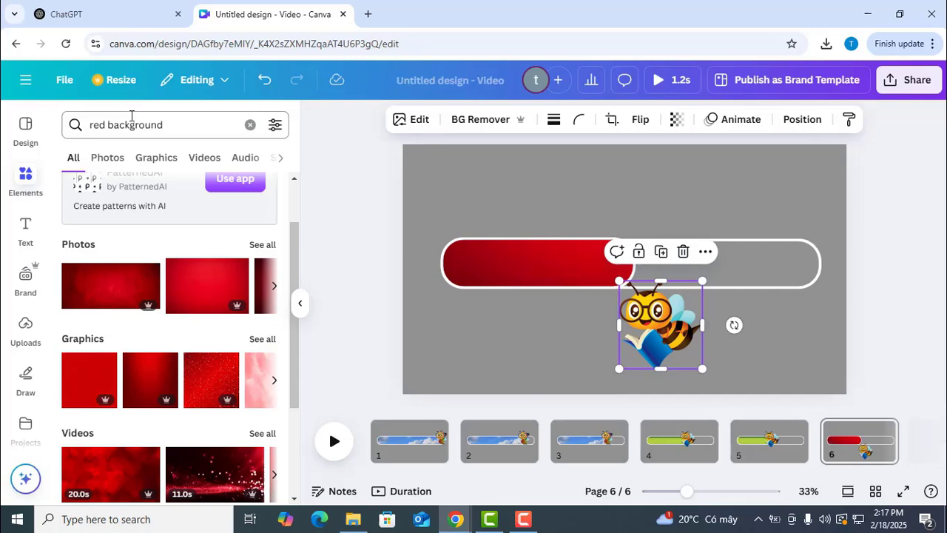
{"action": "left_click", "coordinate": [249, 126]}
{"action": "type", "text": "cute bee"}
{"action": "key", "text": "Return"}
{"action": "left_click", "coordinate": [111, 157]}
{"action": "scroll", "coordinate": [188, 326], "scroll_direction": "down", "scroll_amount": 3}
{"action": "scroll", "coordinate": [189, 326], "scroll_direction": "down", "scroll_amount": 5}
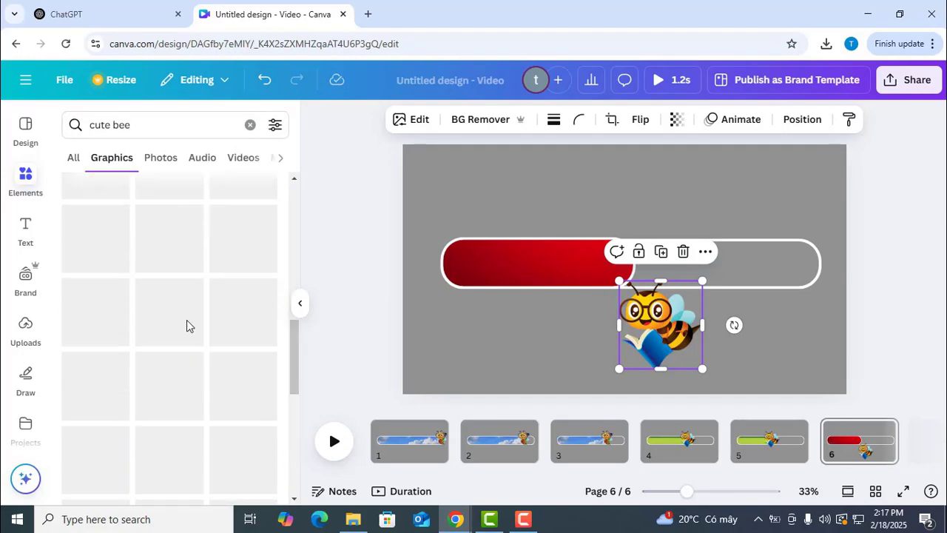
{"action": "scroll", "coordinate": [187, 326], "scroll_direction": "down", "scroll_amount": 3}
{"action": "scroll", "coordinate": [186, 326], "scroll_direction": "down", "scroll_amount": 3}
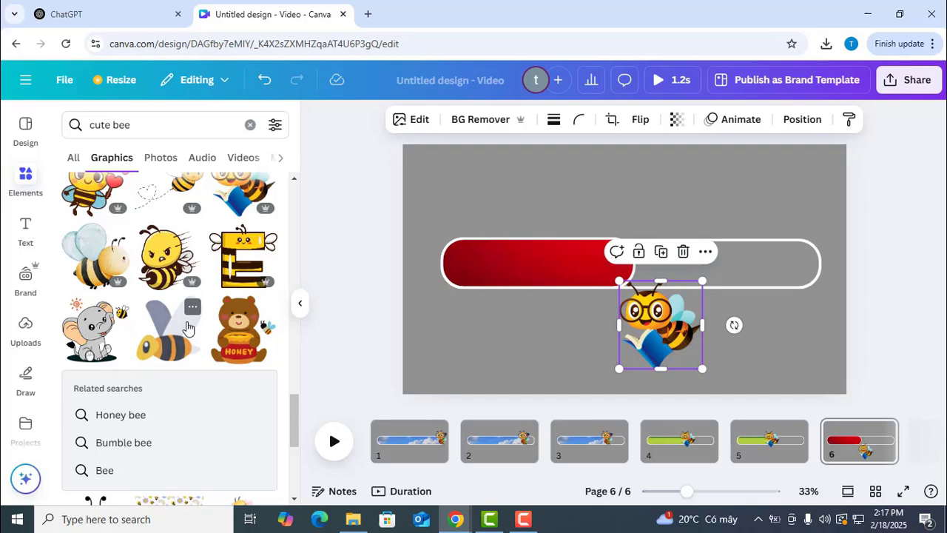
{"action": "scroll", "coordinate": [188, 326], "scroll_direction": "up", "scroll_amount": 2}
{"action": "left_click", "coordinate": [80, 337]}
- Shrink the heart bee and delete the old glasses bee
{"action": "left_click_drag", "start_coordinate": [524, 168], "coordinate": [638, 266]}
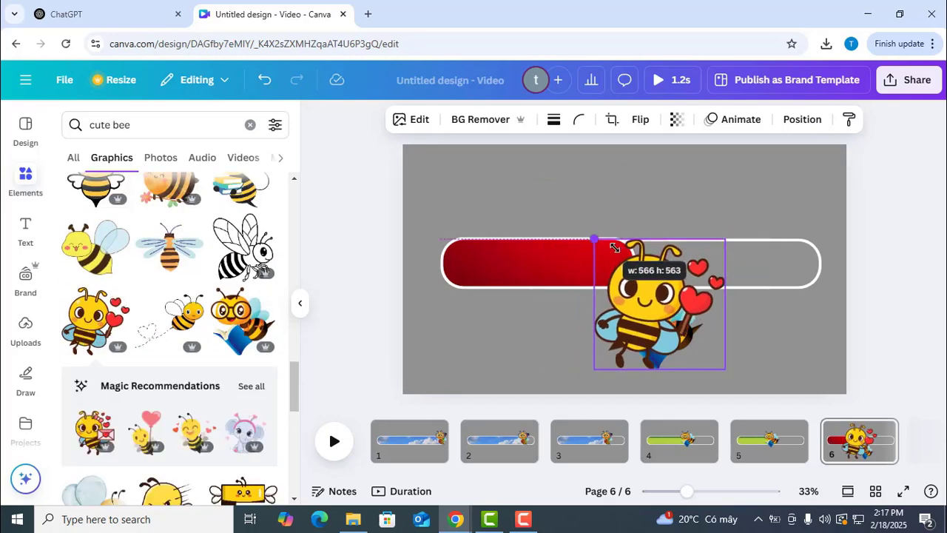
{"action": "mouse_move", "coordinate": [678, 319]}
{"action": "left_mouse_down"}
{"action": "mouse_move", "coordinate": [751, 322]}
{"action": "mouse_move", "coordinate": [613, 251]}
{"action": "left_mouse_up"}
{"action": "left_click", "coordinate": [675, 330]}
{"action": "key", "text": "Delete"}
{"action": "mouse_move", "coordinate": [859, 441]}
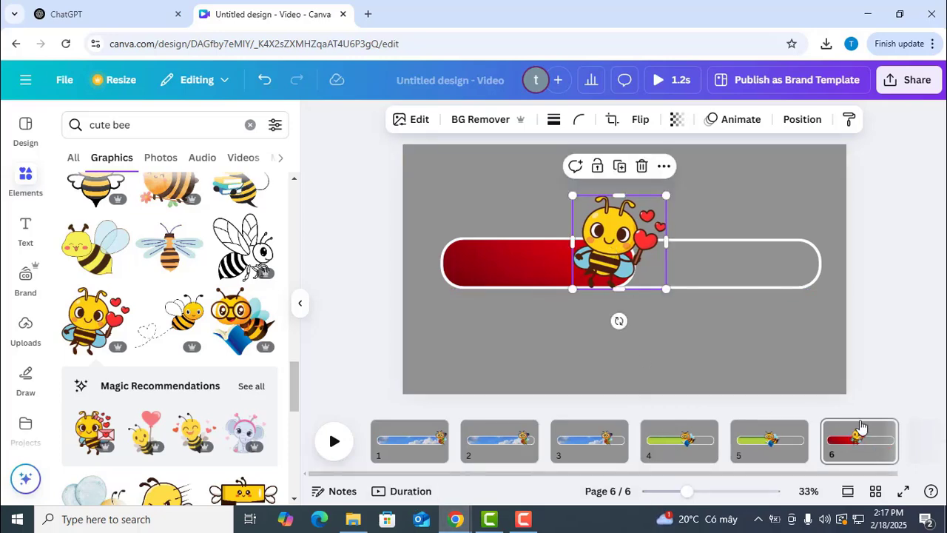
- Duplicate page 6 as page 7, centre the bee and shorten the red bar
{"action": "right_click", "coordinate": [870, 442]}
{"action": "left_click", "coordinate": [852, 218]}
{"action": "left_click_drag", "start_coordinate": [613, 268], "coordinate": [571, 269]}
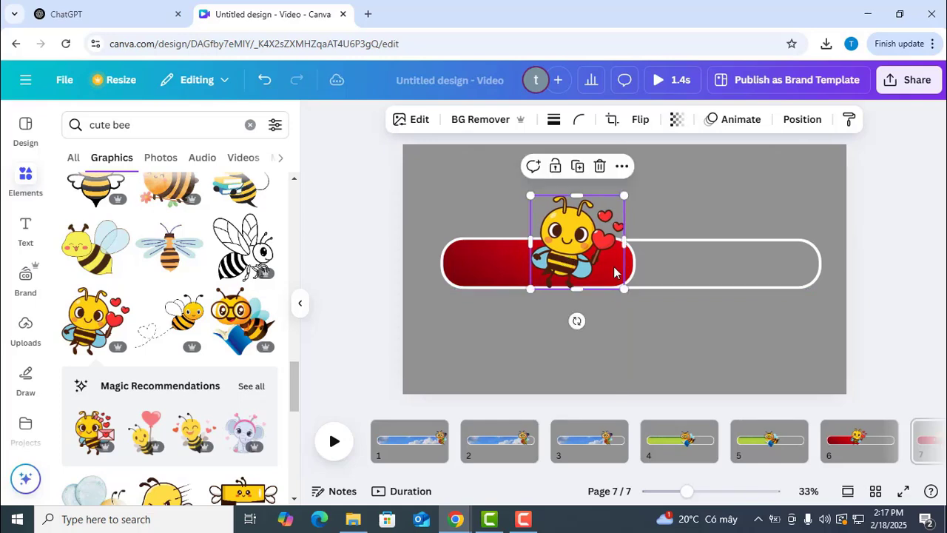
{"action": "left_click", "coordinate": [630, 263]}
{"action": "mouse_move", "coordinate": [633, 262]}
{"action": "left_mouse_down"}
{"action": "mouse_move", "coordinate": [586, 263]}
{"action": "mouse_move", "coordinate": [626, 265]}
{"action": "left_mouse_up"}
{"action": "left_click", "coordinate": [627, 265]}
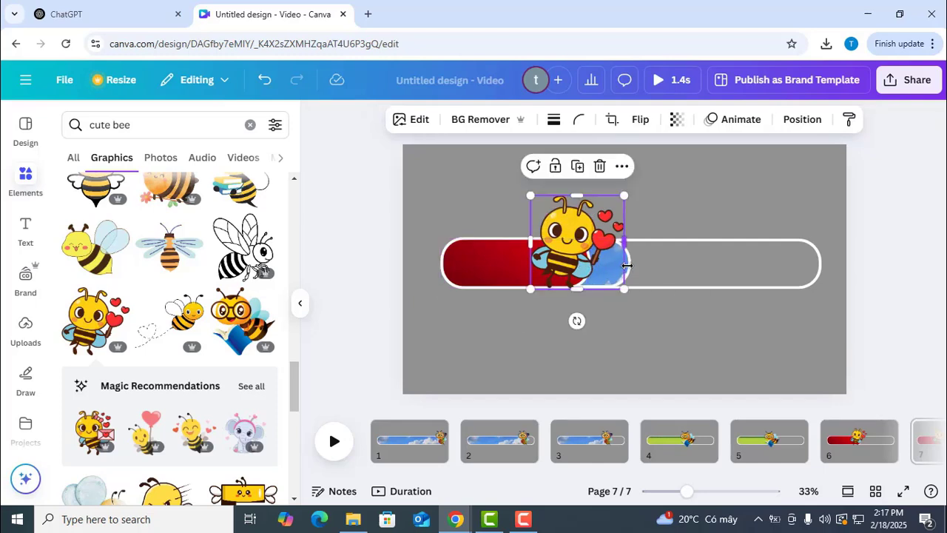
{"action": "left_click", "coordinate": [630, 268]}
{"action": "left_click_drag", "start_coordinate": [627, 264], "coordinate": [589, 262]}
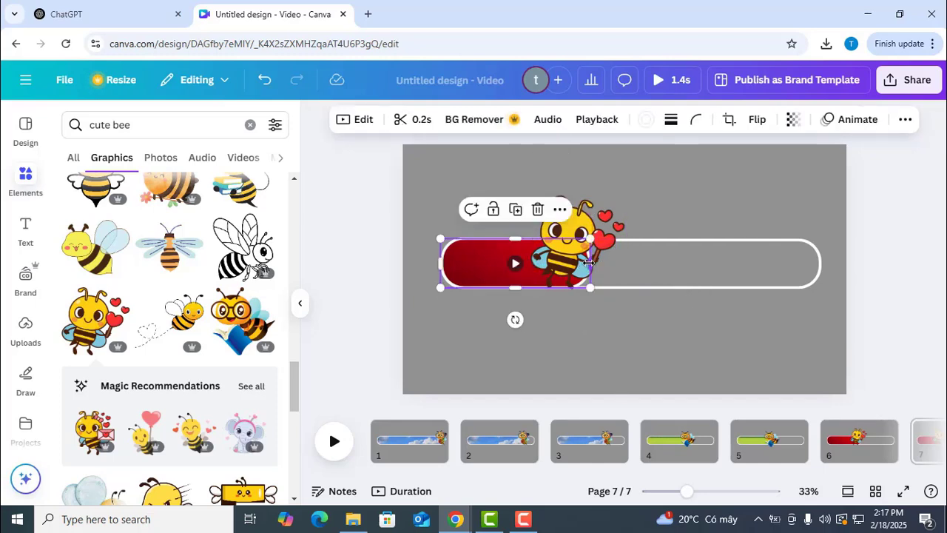
{"action": "key", "text": "ctrl+z"}
{"action": "left_click", "coordinate": [649, 348]}
{"action": "left_click_drag", "start_coordinate": [808, 474], "coordinate": [858, 473]}
- Duplicate page 7 as page 8, moving the bee left and shortening the red fill
{"action": "right_click", "coordinate": [814, 440]}
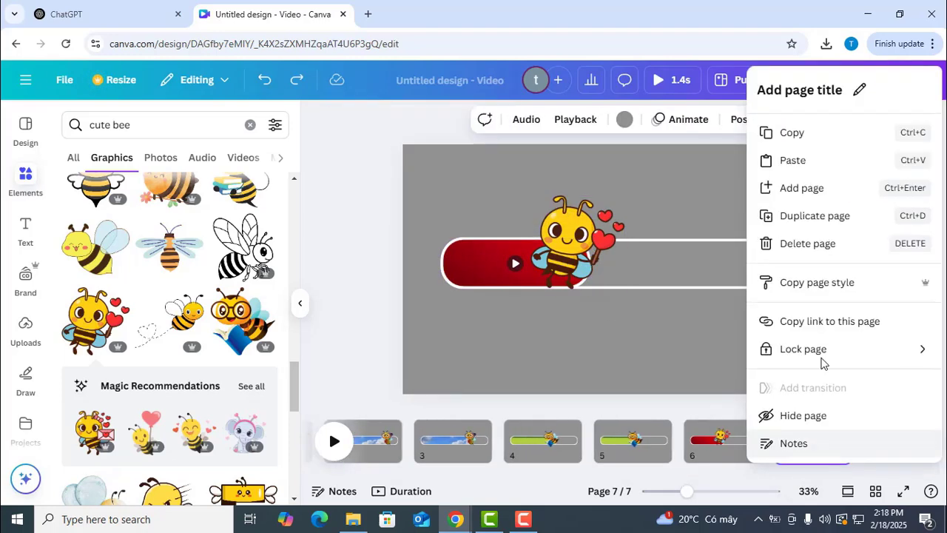
{"action": "left_click", "coordinate": [812, 215]}
{"action": "left_click_drag", "start_coordinate": [575, 237], "coordinate": [524, 237]}
{"action": "left_click", "coordinate": [563, 270]}
{"action": "left_click_drag", "start_coordinate": [590, 270], "coordinate": [545, 264]}
{"action": "key", "text": "ctrl+z"}
{"action": "left_click", "coordinate": [574, 264]}
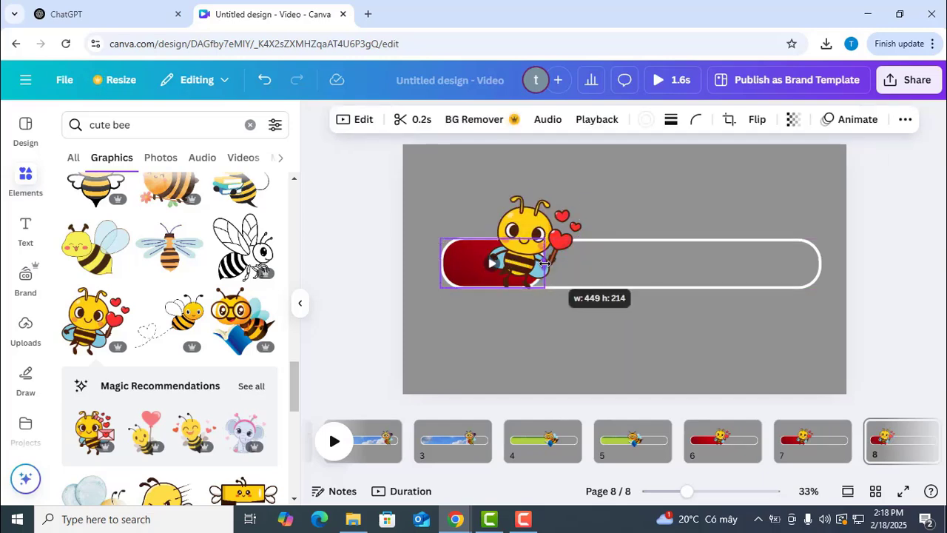
- Duplicate page 8 as page 9, shortening the red bar with the bee at its left end
{"action": "right_click", "coordinate": [817, 450]}
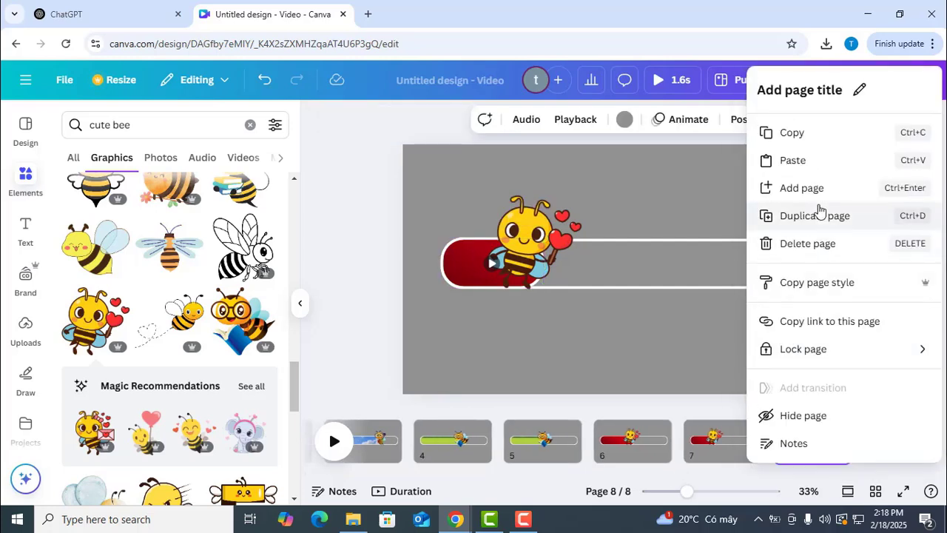
{"action": "left_click", "coordinate": [820, 212]}
{"action": "left_click", "coordinate": [539, 271]}
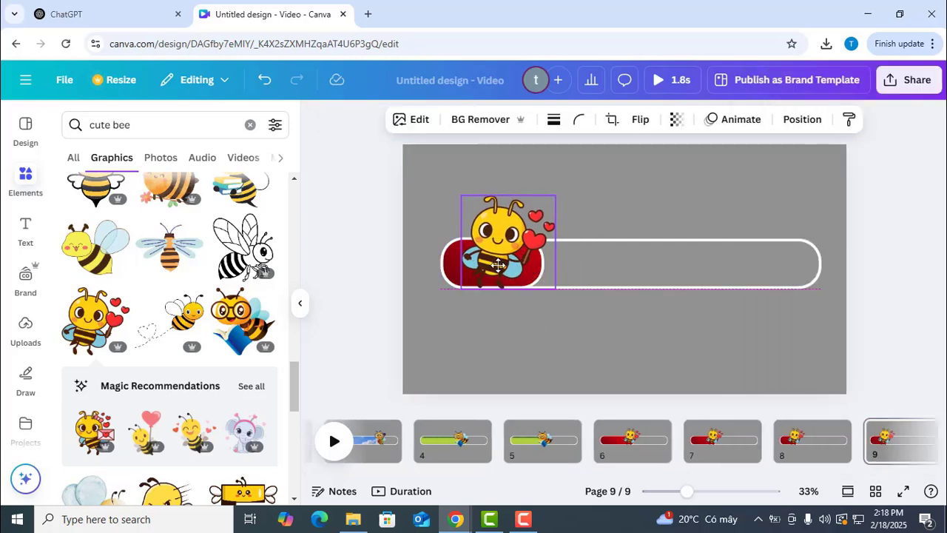
{"action": "left_click_drag", "start_coordinate": [503, 272], "coordinate": [537, 265]}
{"action": "left_click", "coordinate": [542, 262]}
{"action": "key", "text": "ctrl+z"}
{"action": "left_click", "coordinate": [527, 268]}
{"action": "left_click_drag", "start_coordinate": [493, 277], "coordinate": [639, 318]}
{"action": "left_click", "coordinate": [473, 262]}
{"action": "left_click_drag", "start_coordinate": [544, 264], "coordinate": [492, 265]}
{"action": "left_click", "coordinate": [533, 267]}
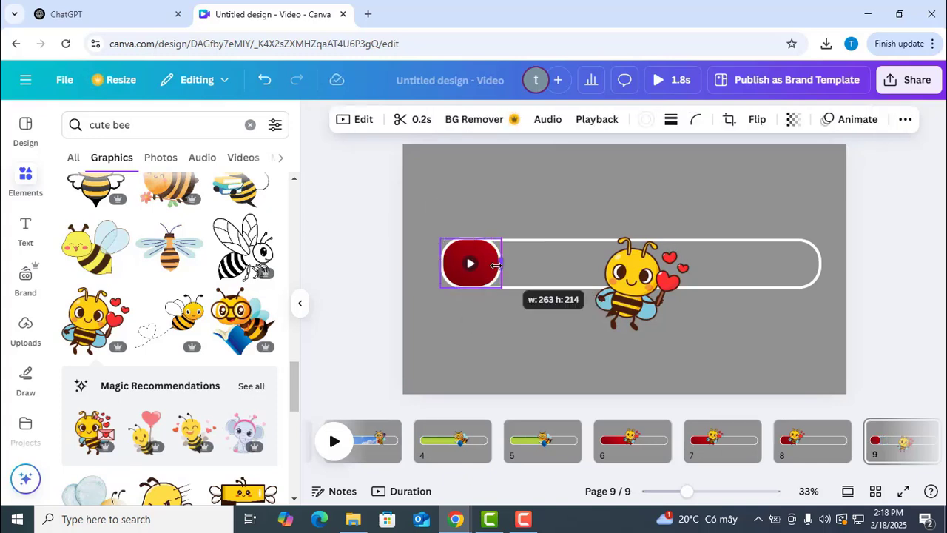
{"action": "mouse_move", "coordinate": [646, 280]}
{"action": "left_mouse_down"}
{"action": "mouse_move", "coordinate": [508, 267]}
{"action": "mouse_move", "coordinate": [497, 239]}
{"action": "left_mouse_up"}
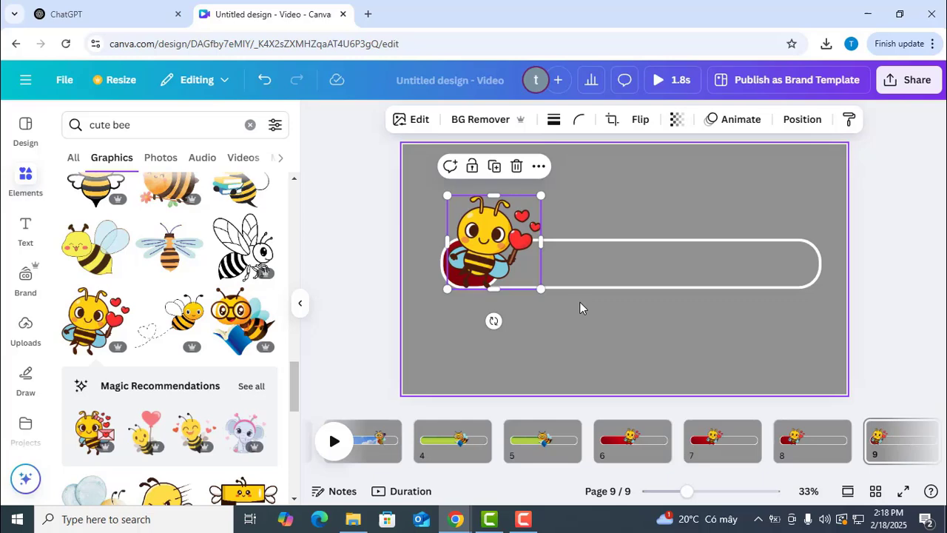
{"action": "scroll", "coordinate": [880, 472], "scroll_direction": "right", "scroll_amount": 2}
- Duplicate page 9 as page 10, shrinking the red and green bars to thin strips
{"action": "right_click", "coordinate": [849, 322]}
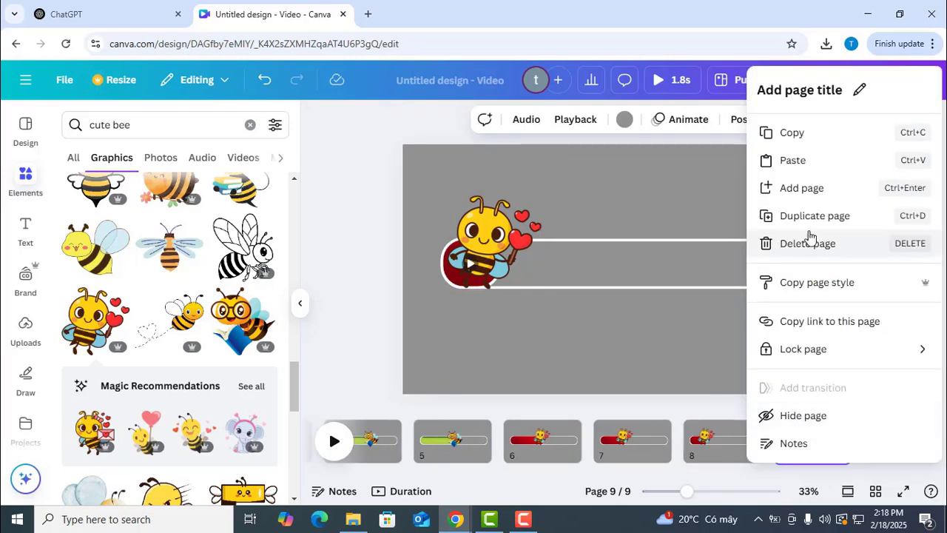
{"action": "left_click", "coordinate": [835, 218]}
{"action": "left_click_drag", "start_coordinate": [490, 258], "coordinate": [579, 338]}
{"action": "left_click", "coordinate": [477, 263]}
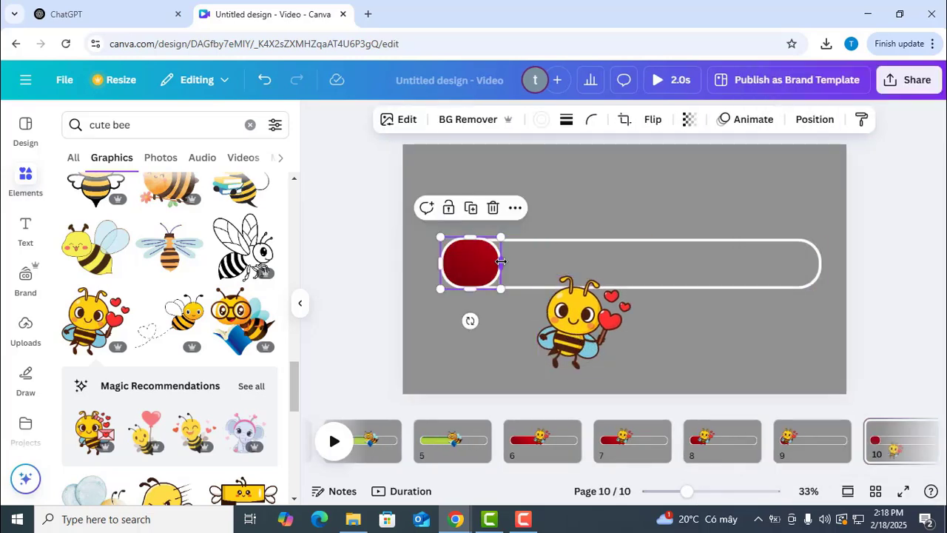
{"action": "left_click_drag", "start_coordinate": [502, 263], "coordinate": [449, 264]}
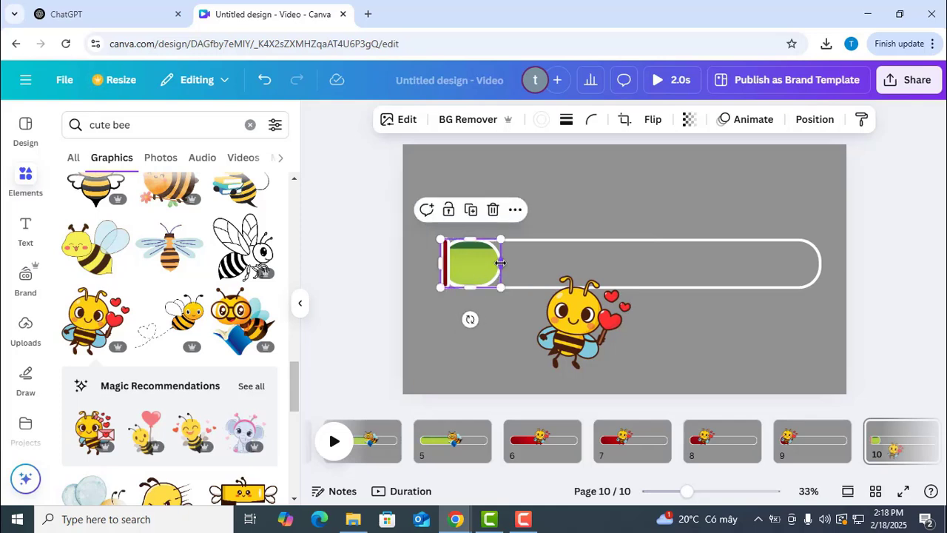
{"action": "left_click", "coordinate": [473, 263]}
{"action": "left_click_drag", "start_coordinate": [500, 264], "coordinate": [445, 265]}
{"action": "left_click_drag", "start_coordinate": [578, 325], "coordinate": [458, 245]}
{"action": "left_click", "coordinate": [629, 341]}
{"action": "left_click_drag", "start_coordinate": [685, 474], "coordinate": [378, 472]}
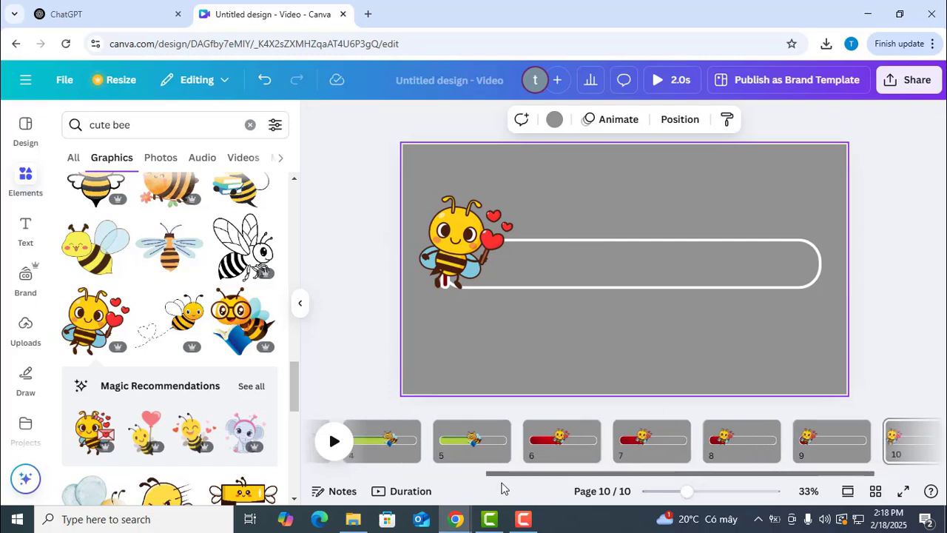
{"action": "left_click_drag", "start_coordinate": [555, 475], "coordinate": [798, 475]}
- Download pages 1–10 as an MP4 Video from the Share menu
{"action": "left_click", "coordinate": [907, 80]}
{"action": "left_click", "coordinate": [686, 369]}
{"action": "left_click", "coordinate": [845, 187]}
{"action": "left_click", "coordinate": [838, 187]}
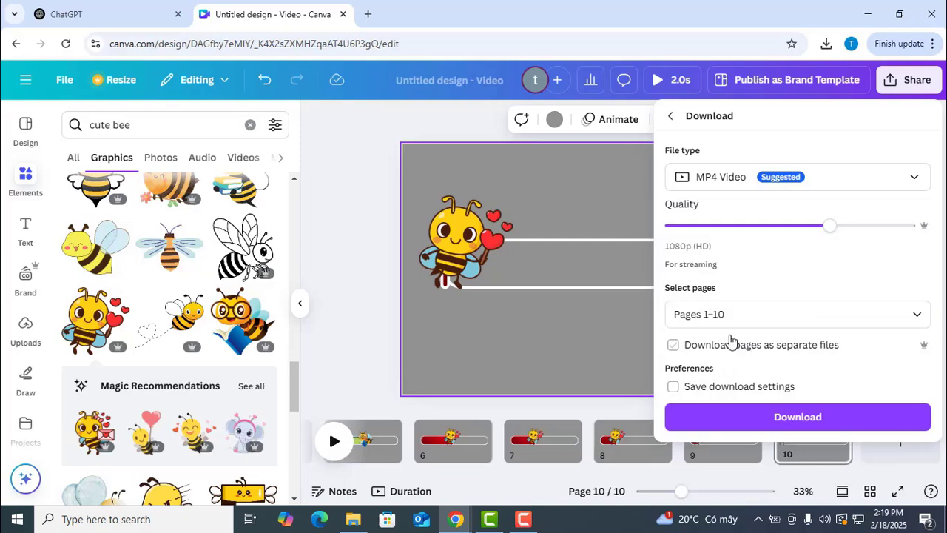
{"action": "left_click", "coordinate": [801, 418]}
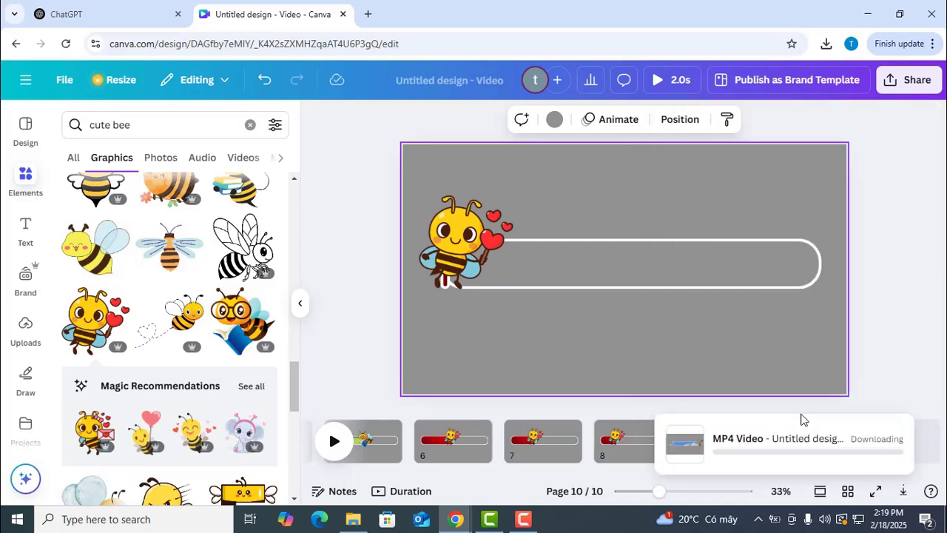